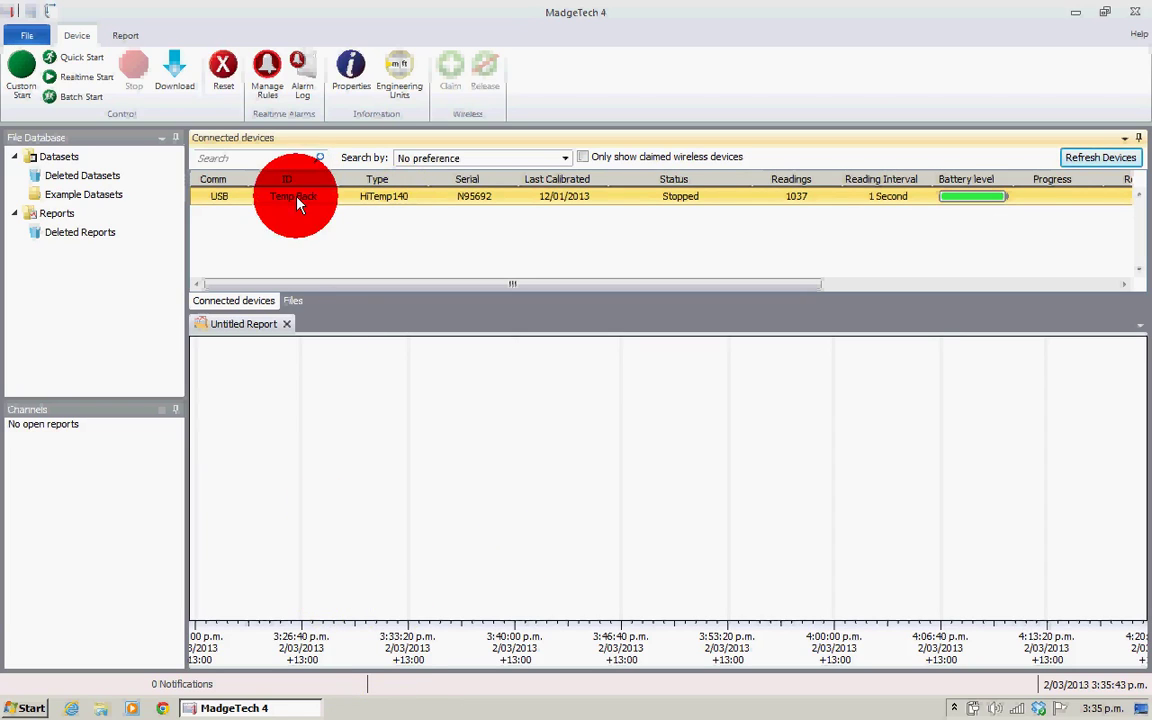
Download the Temp Back logger's readings into a report titled 'Temp Back', then select the Temp Front logger
left_click(172, 75)
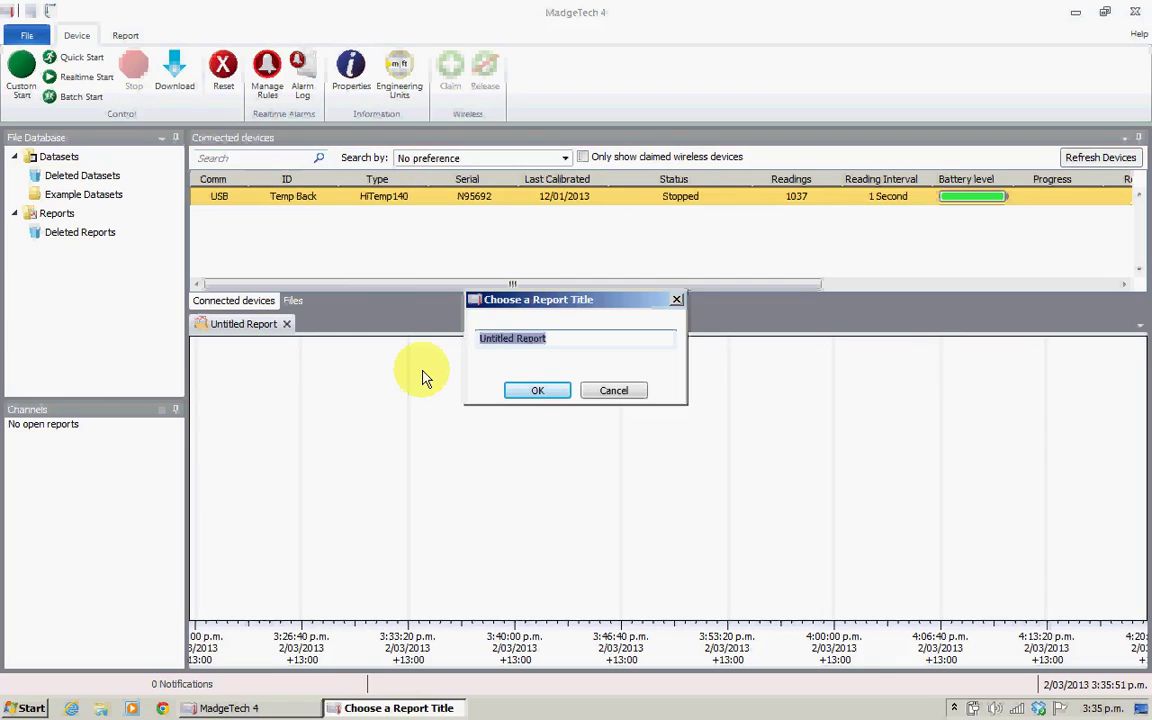
type("Temp Back")
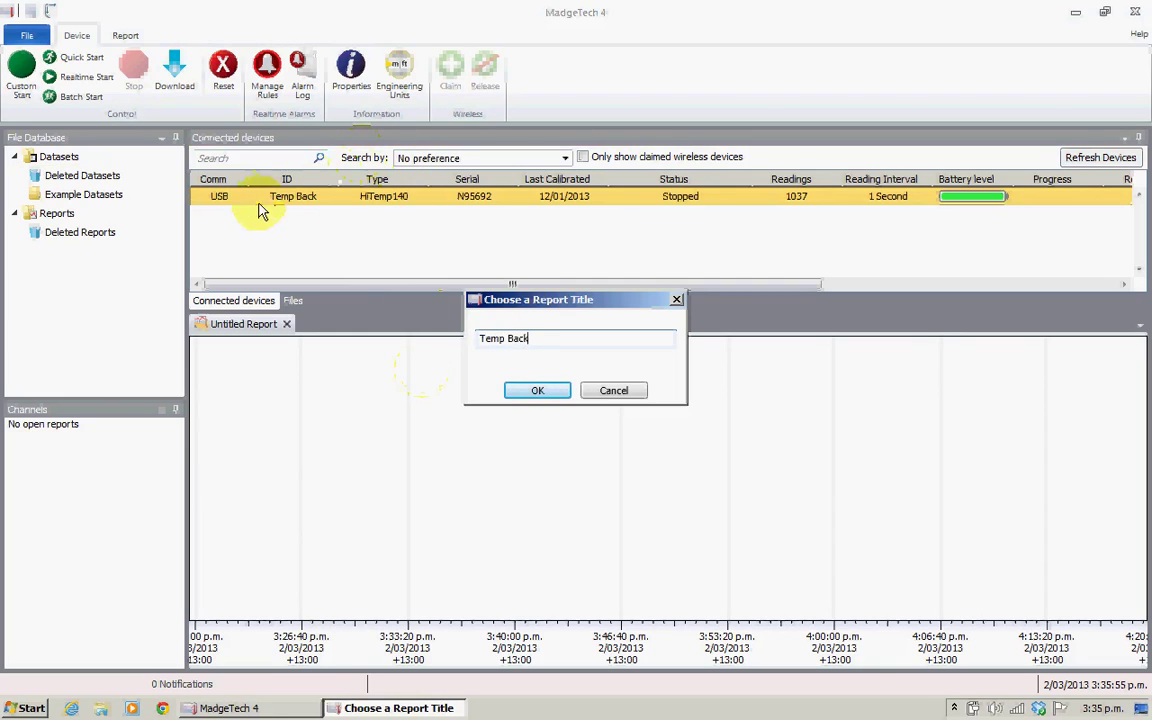
left_click(546, 397)
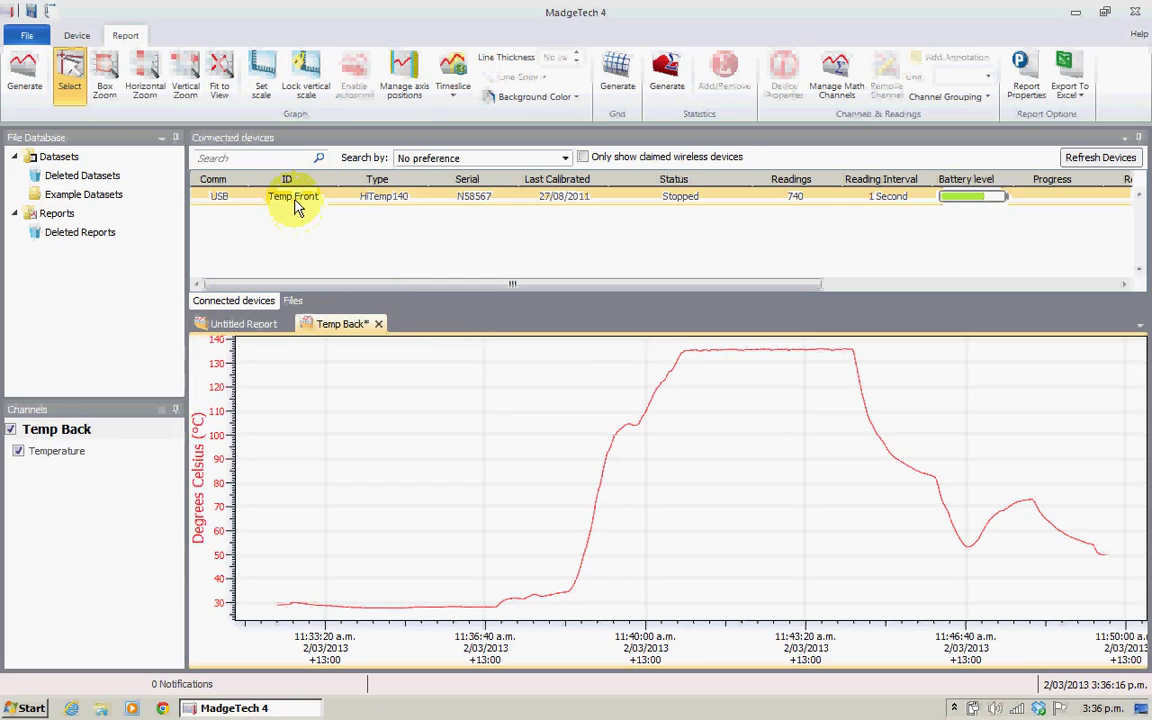
left_click(296, 203)
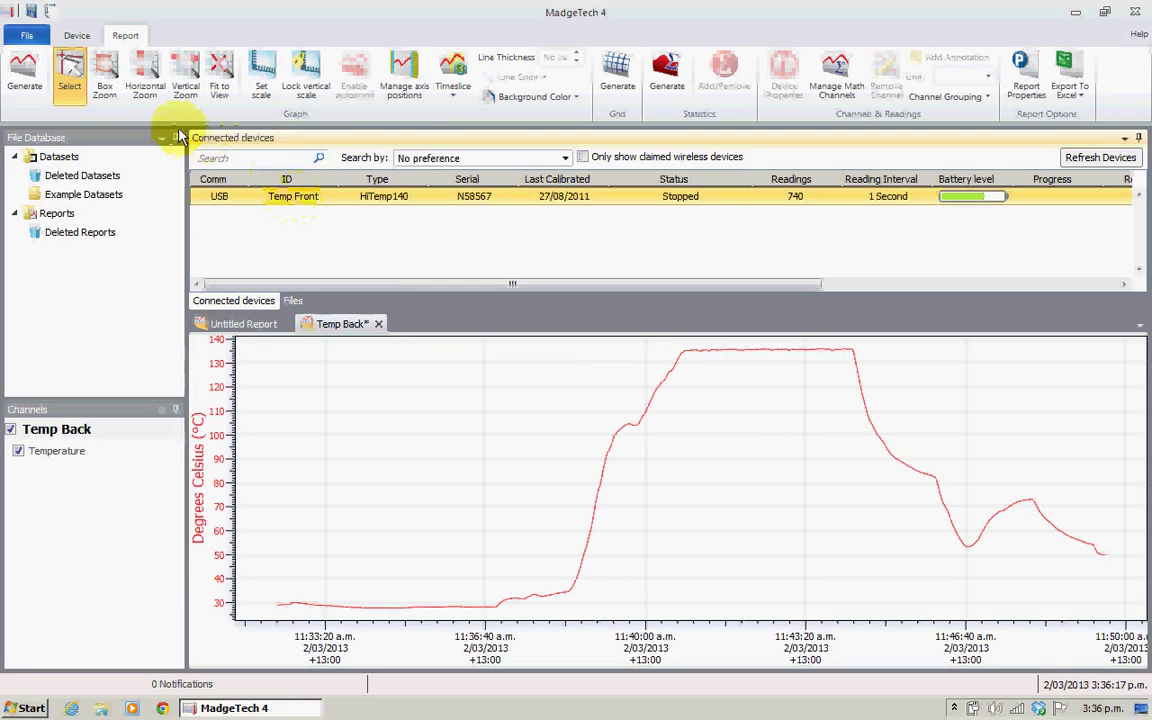
Download the Temp Front logger's readings into a new report titled 'Temp Front'
double_click(88, 36)
left_click(86, 38)
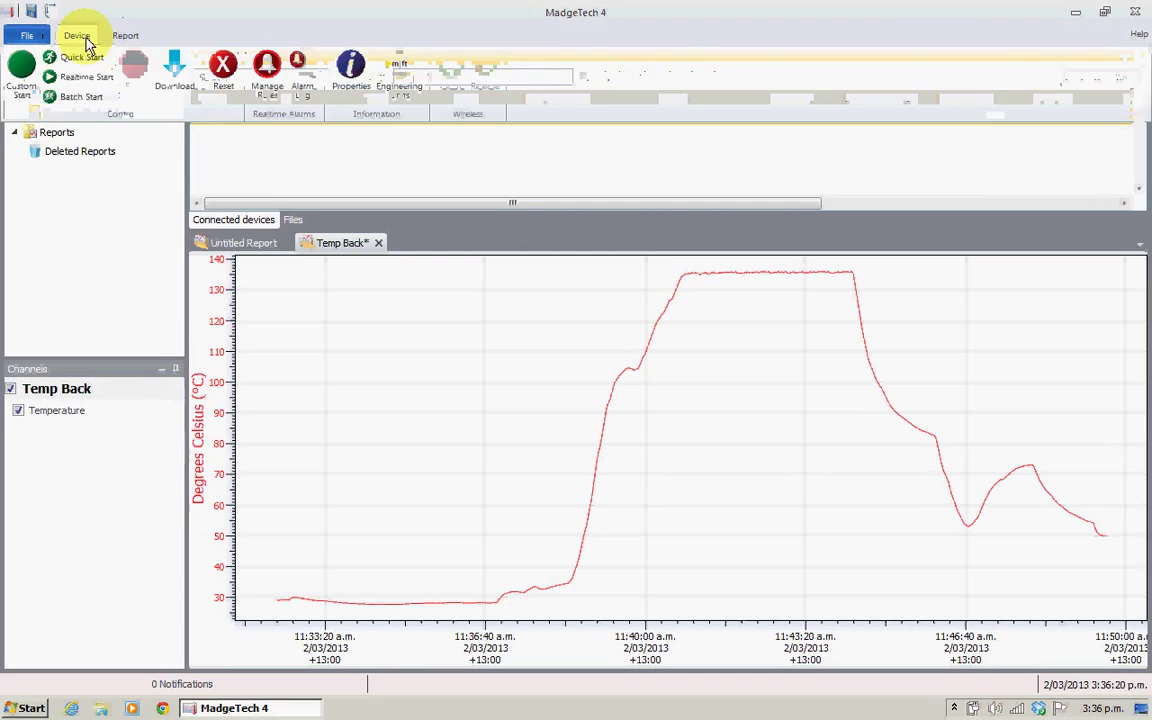
left_click(172, 90)
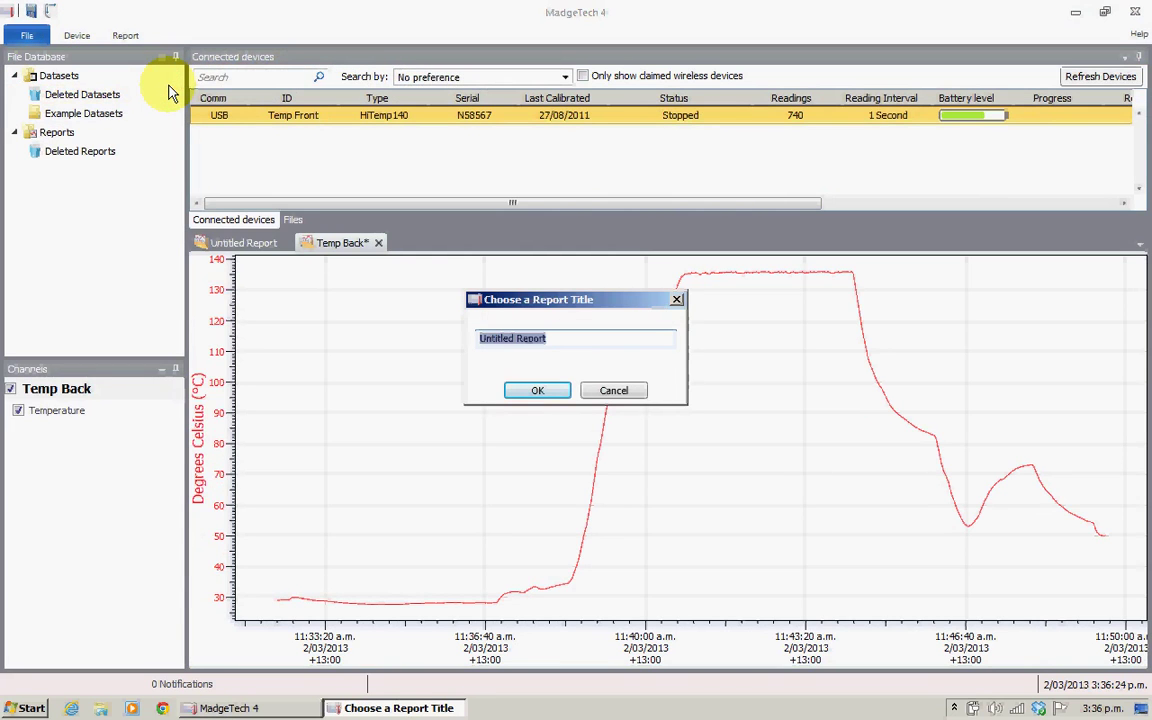
type("Tem")
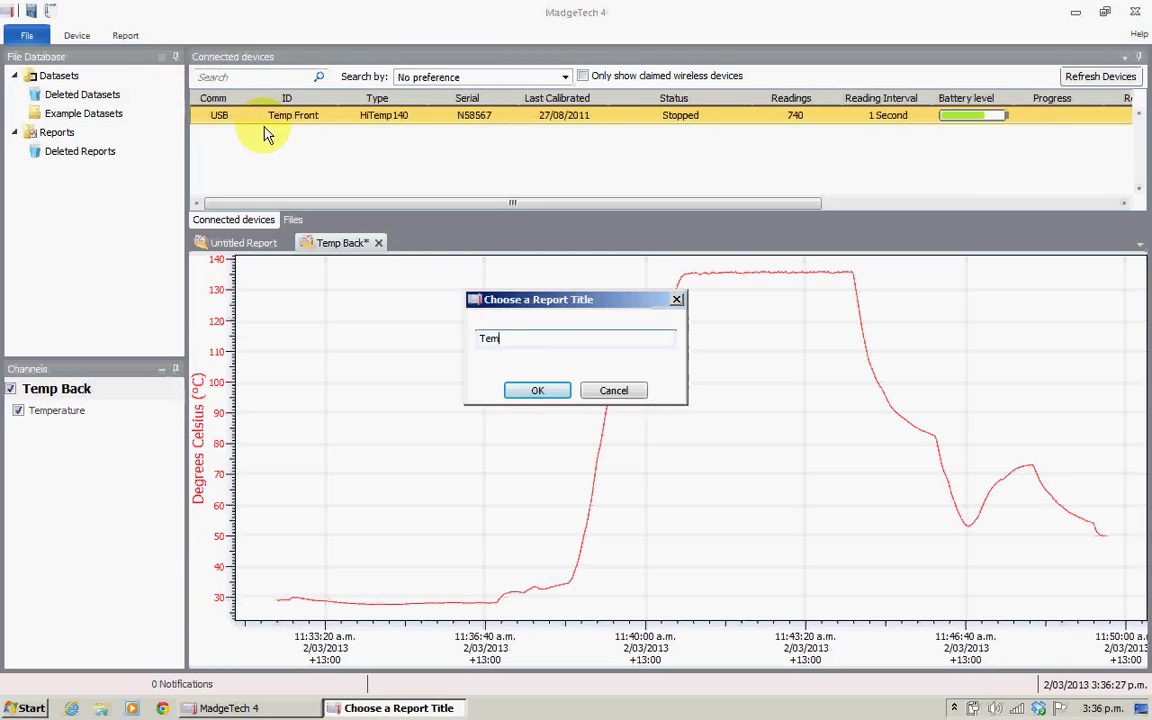
type("p Frony")
key("BackSpace")
type("t")
key("Return")
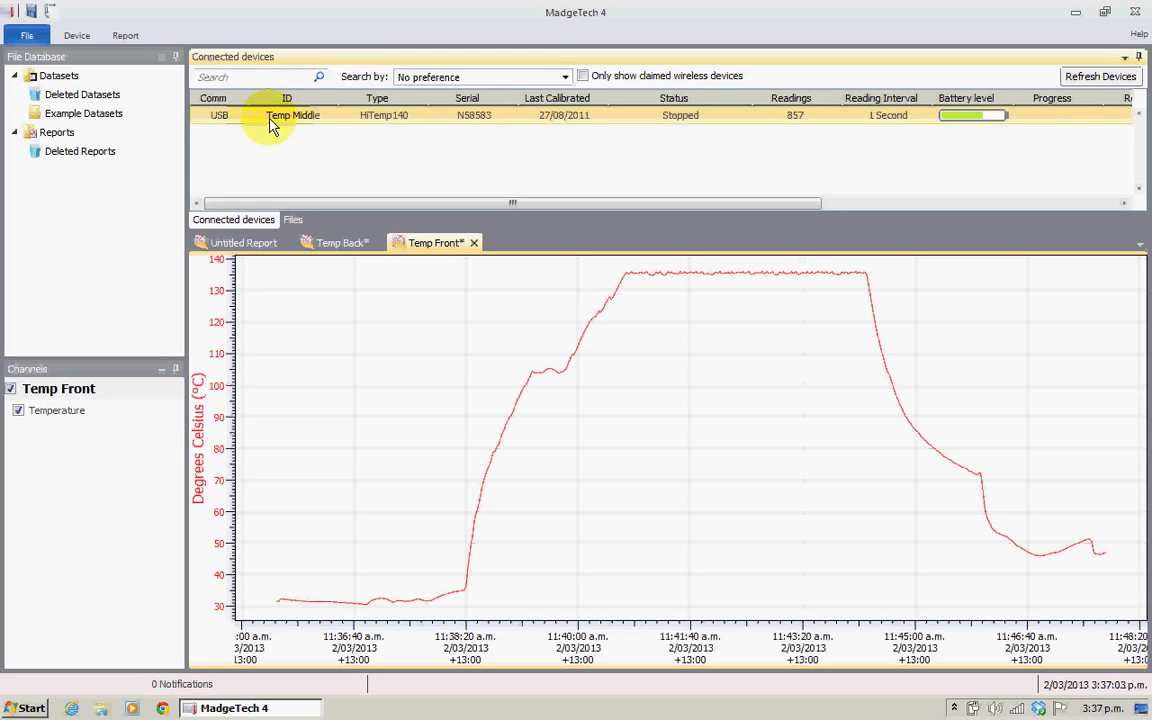
Download Temp Middle's readings into a report titled 'Temp Middle', then select the Pressure logger
left_click(77, 35)
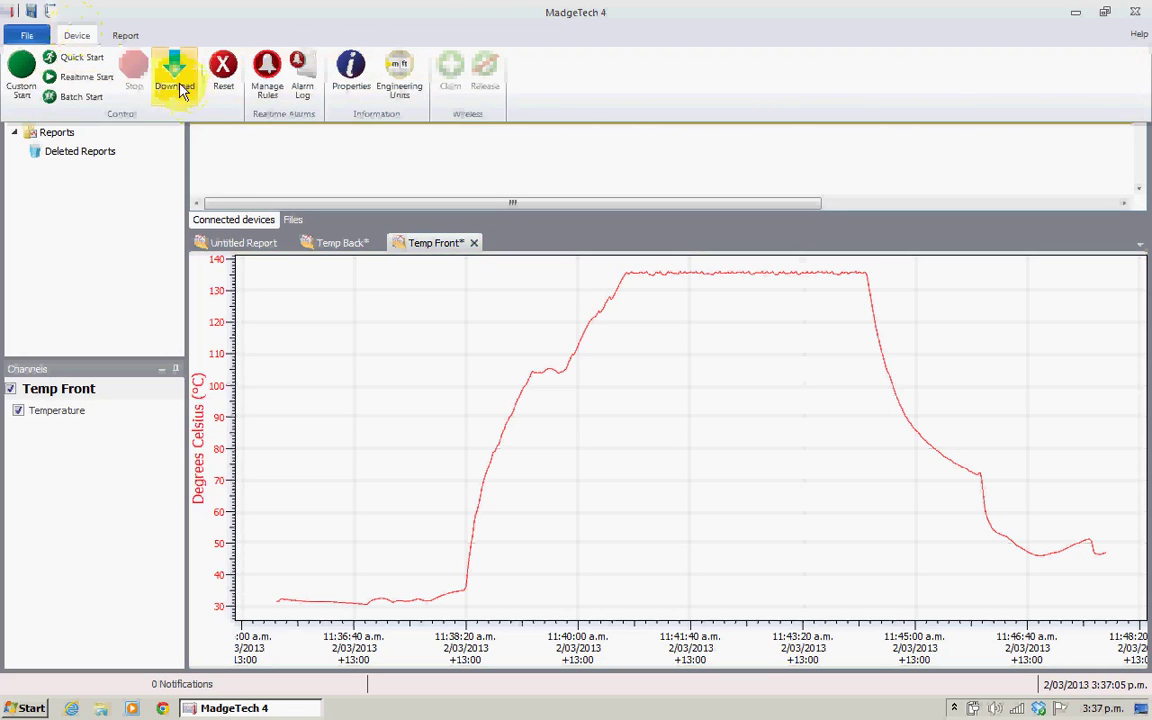
left_click(180, 84)
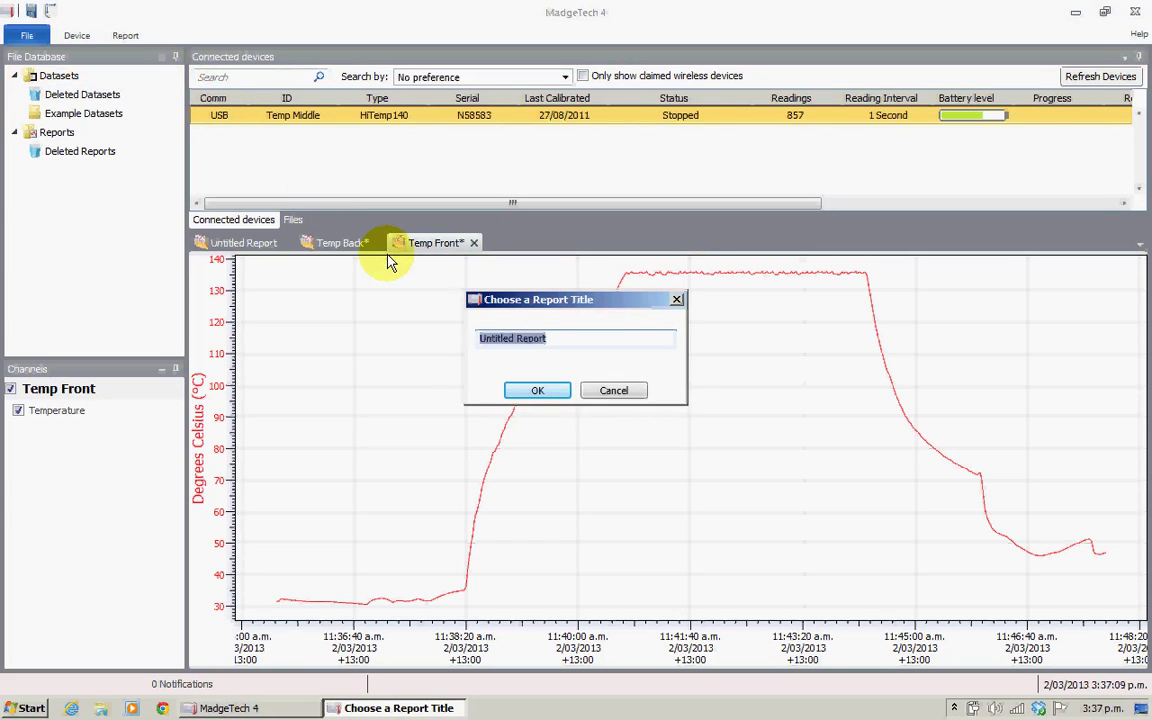
type("Temp M")
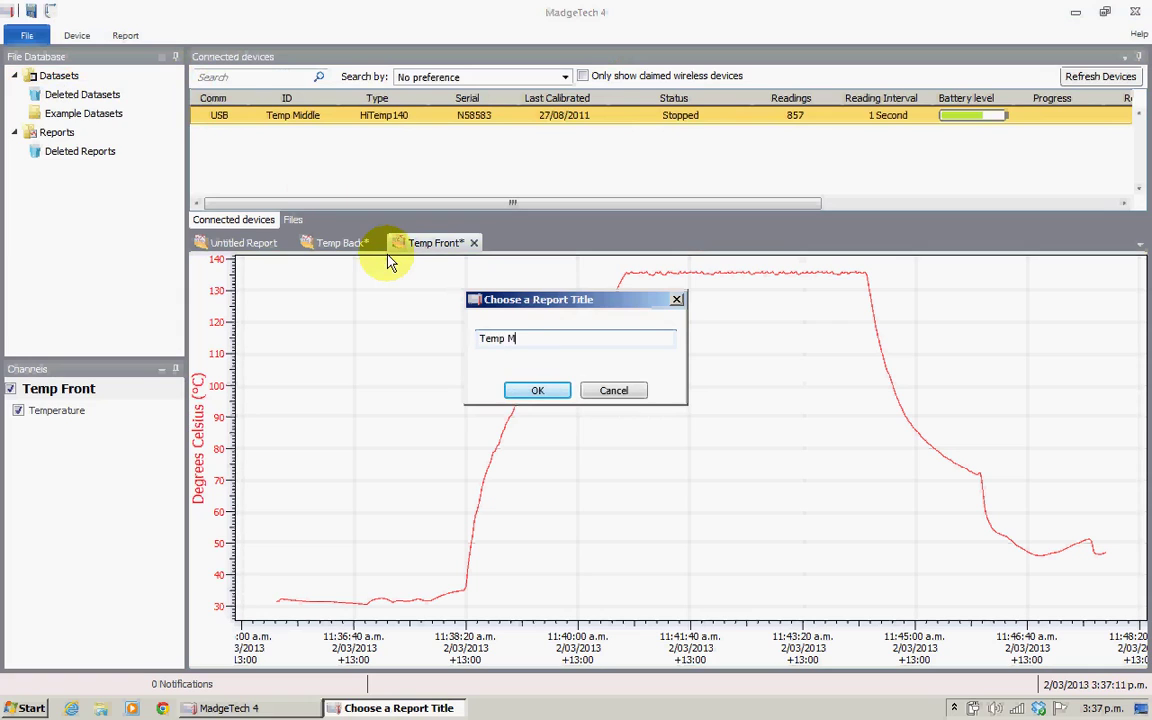
type("iddle")
key("Return")
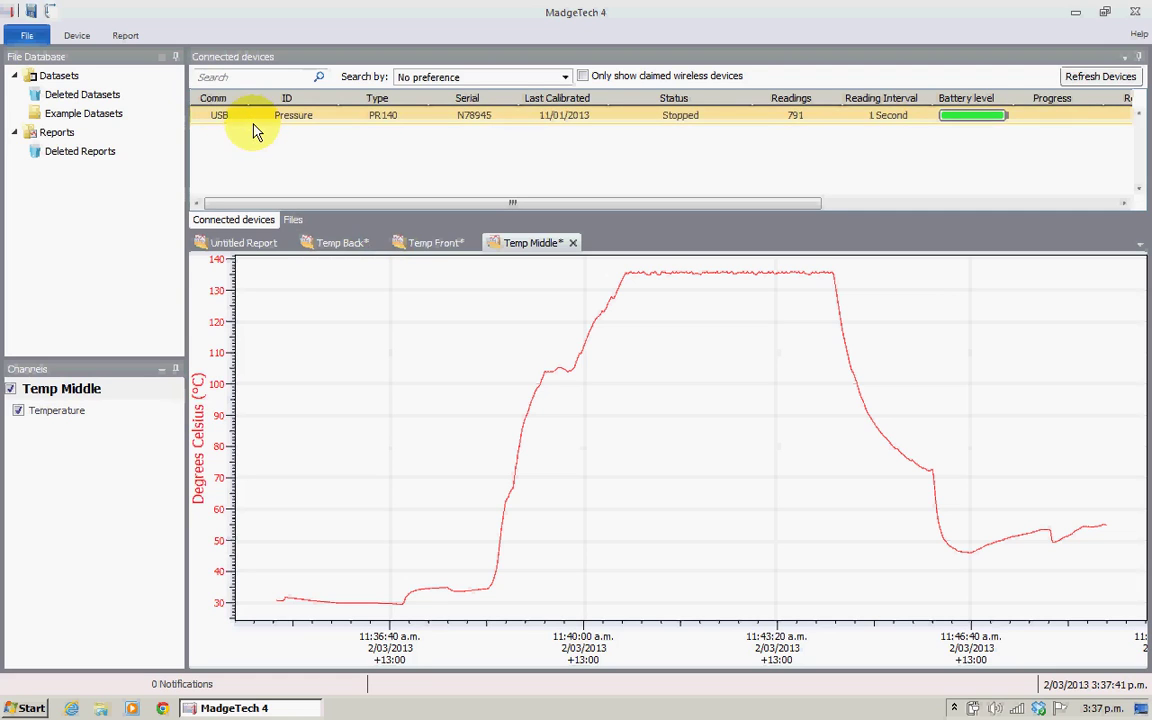
left_click(250, 120)
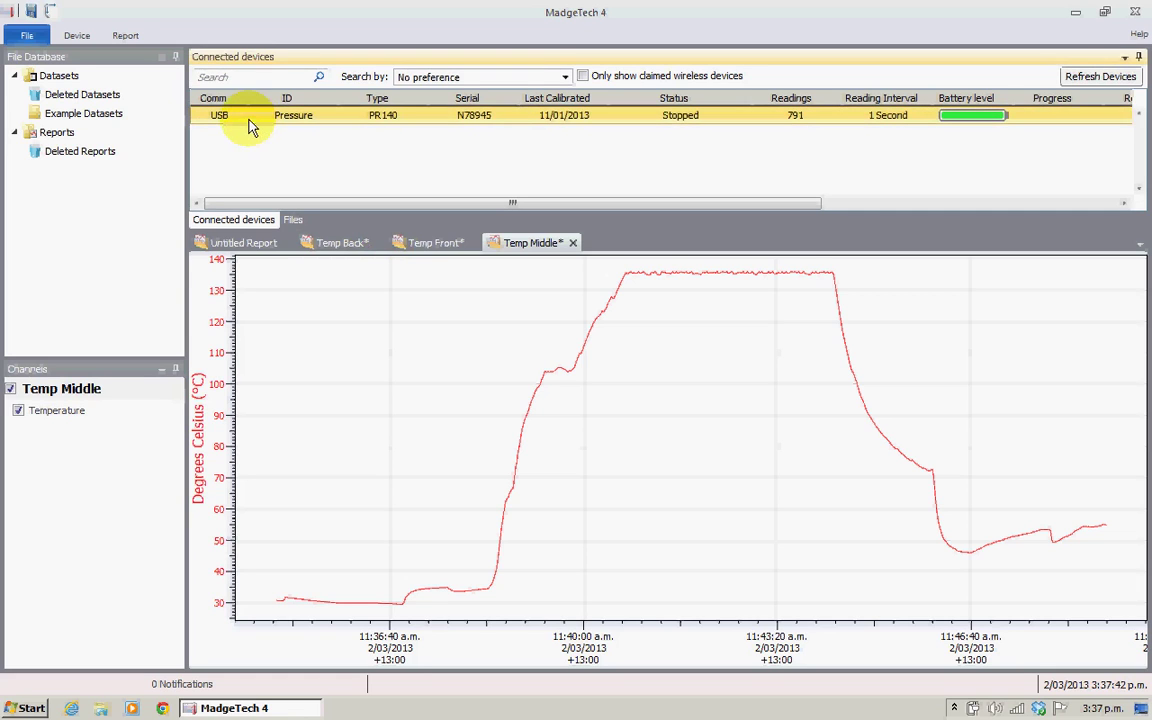
Download the PR140 Pressure logger's readings into a new report titled 'Pressure'
left_click(77, 35)
left_click(170, 68)
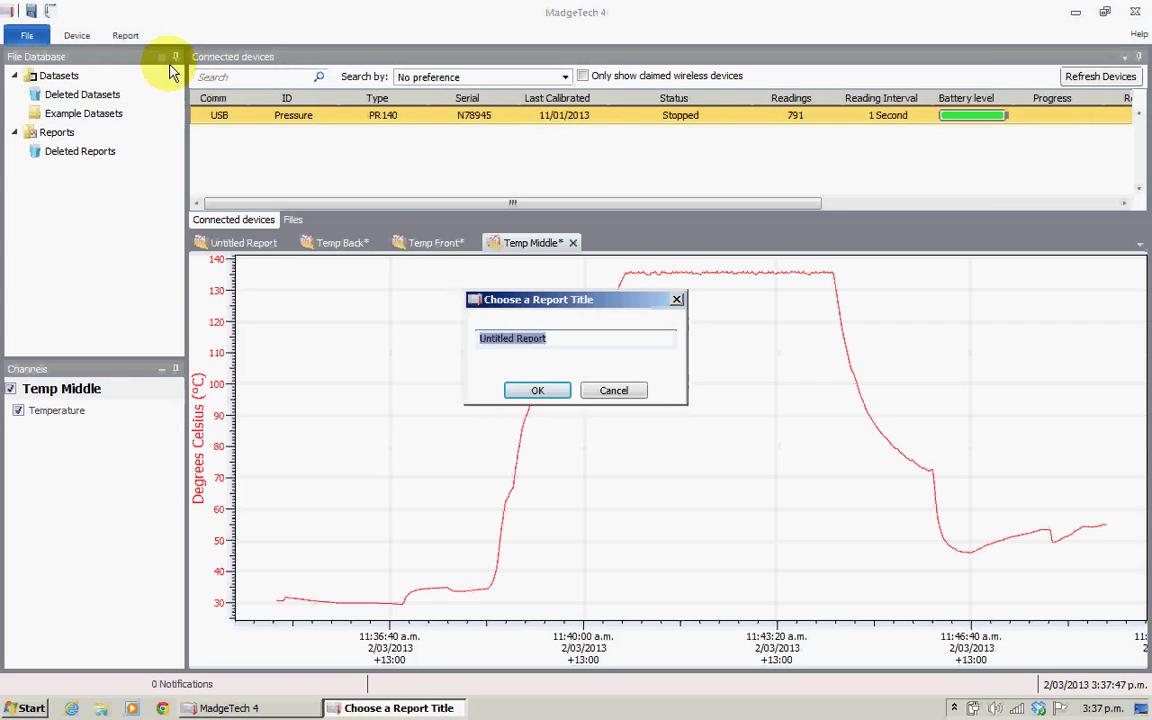
type("Pressure")
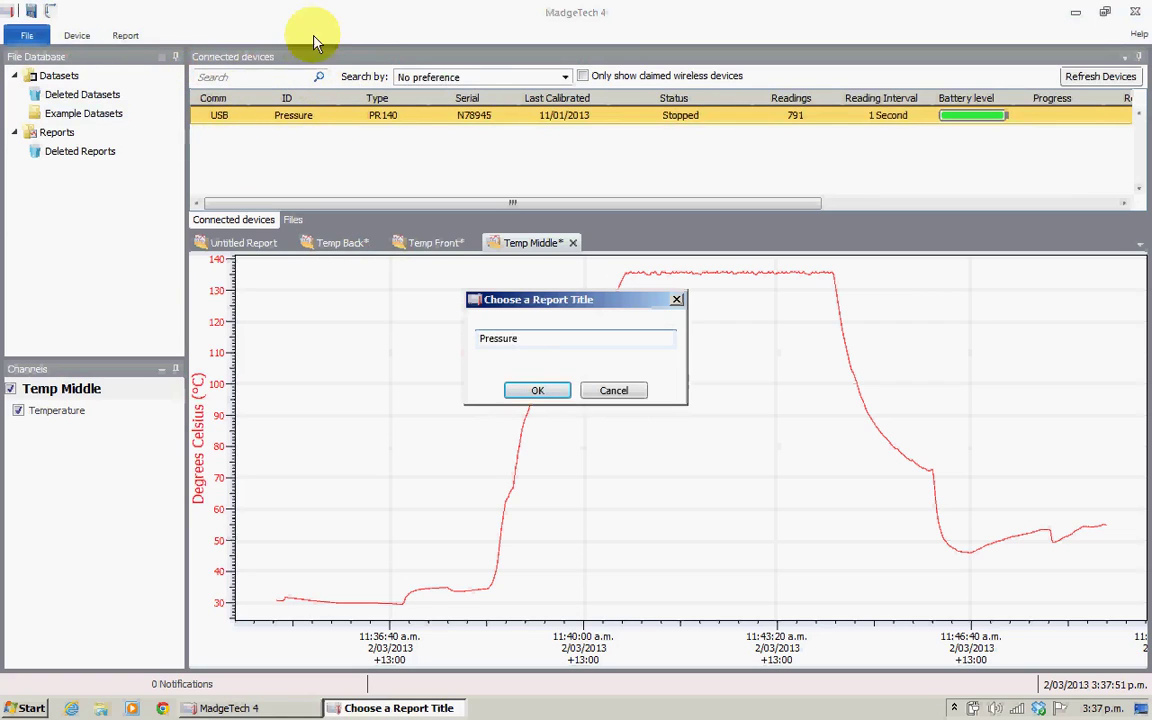
left_click(522, 397)
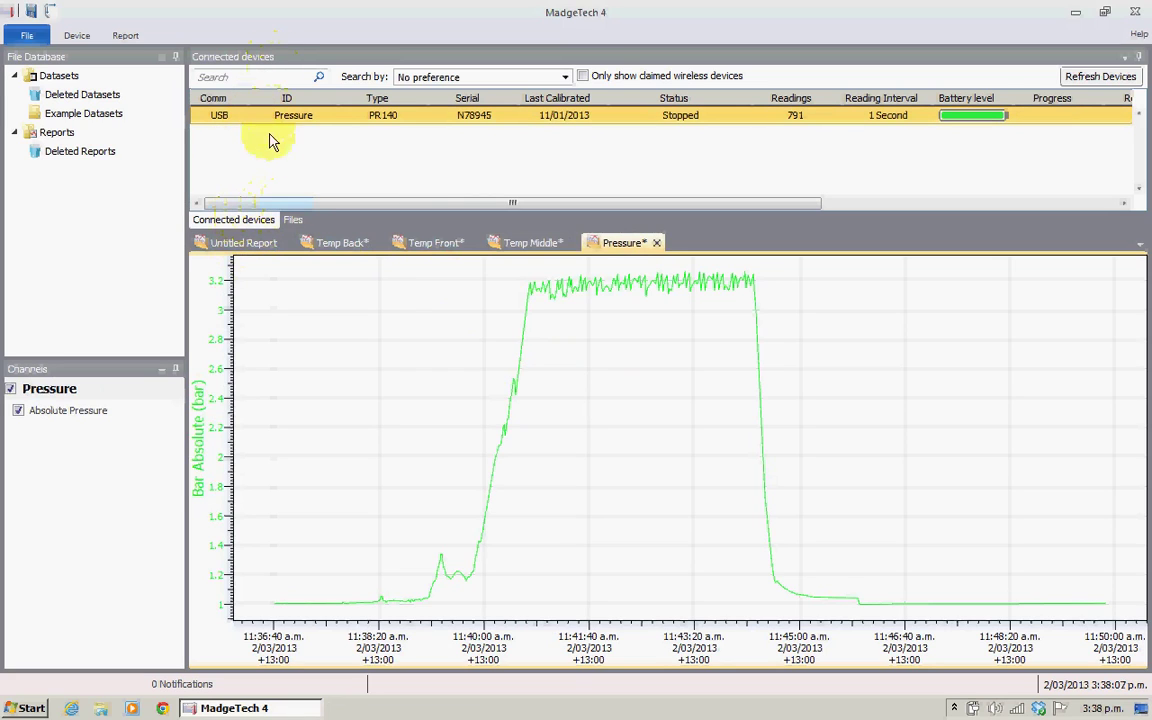
Show the downloaded datasets list and review the Temp Back, Temp Front and Temp Middle reports
left_click(292, 220)
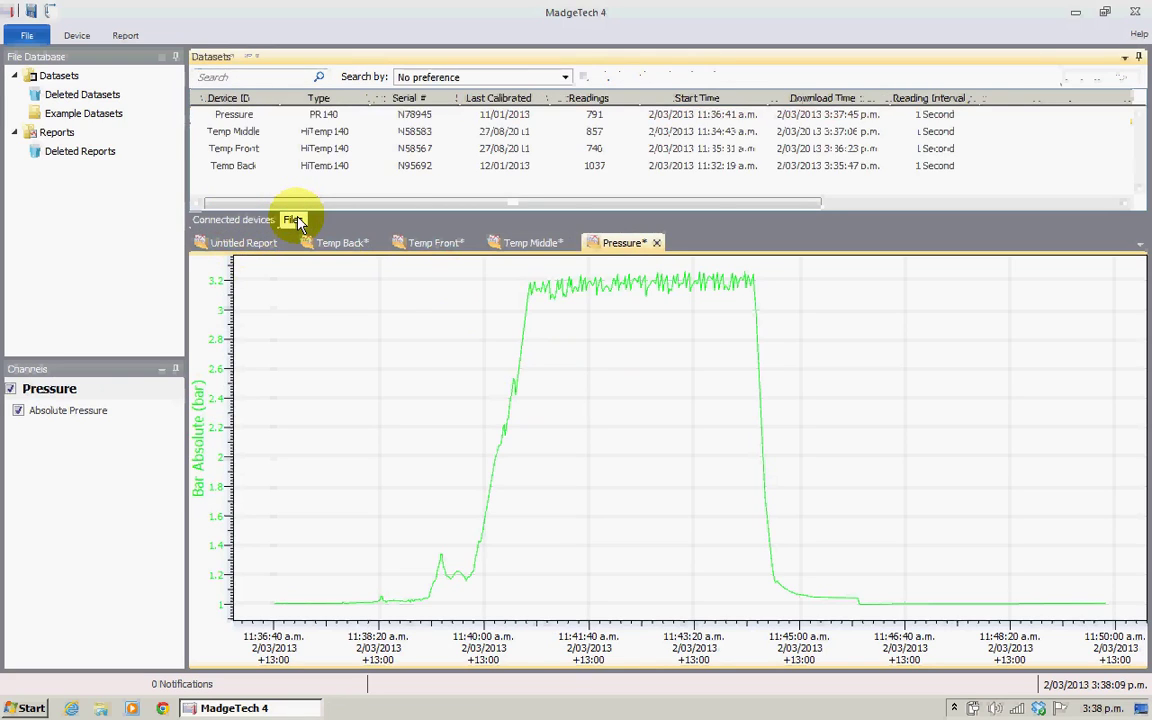
left_click(269, 118)
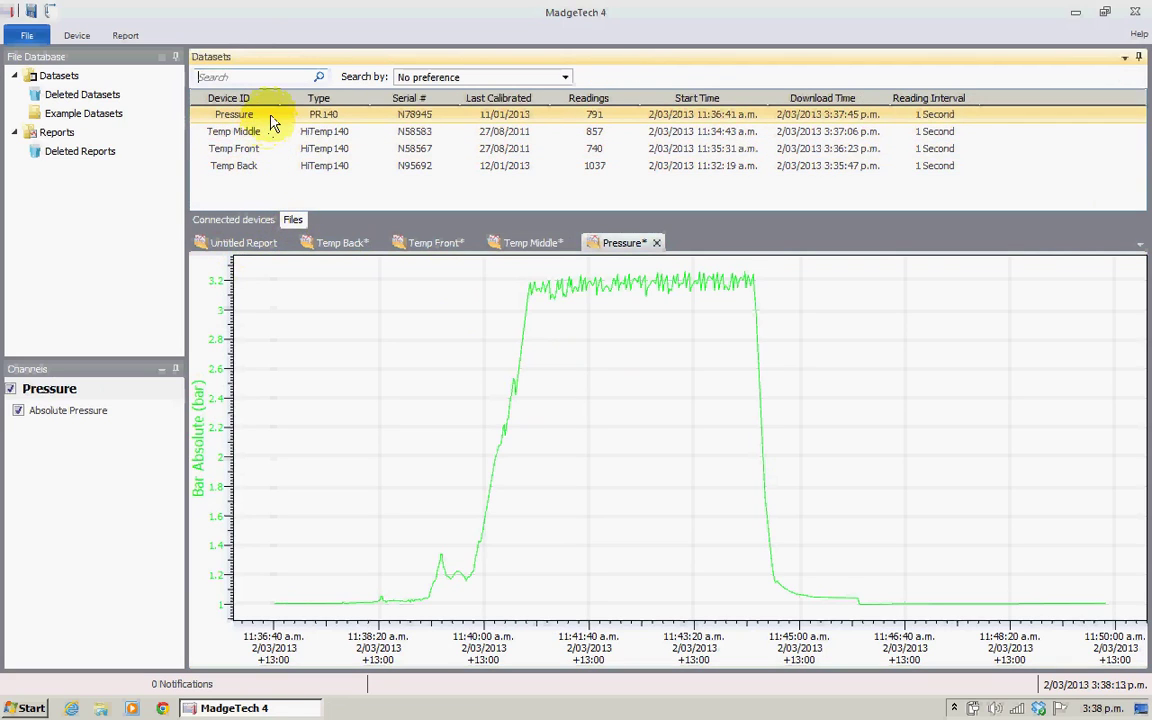
left_click(336, 243)
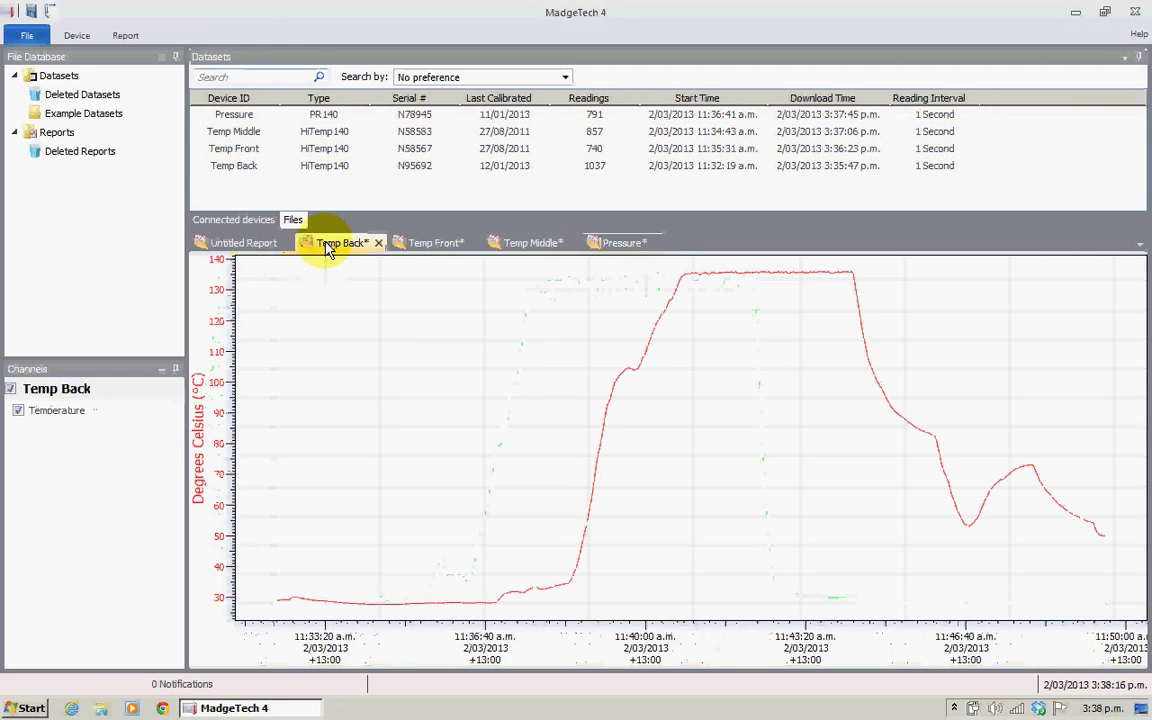
left_click(434, 245)
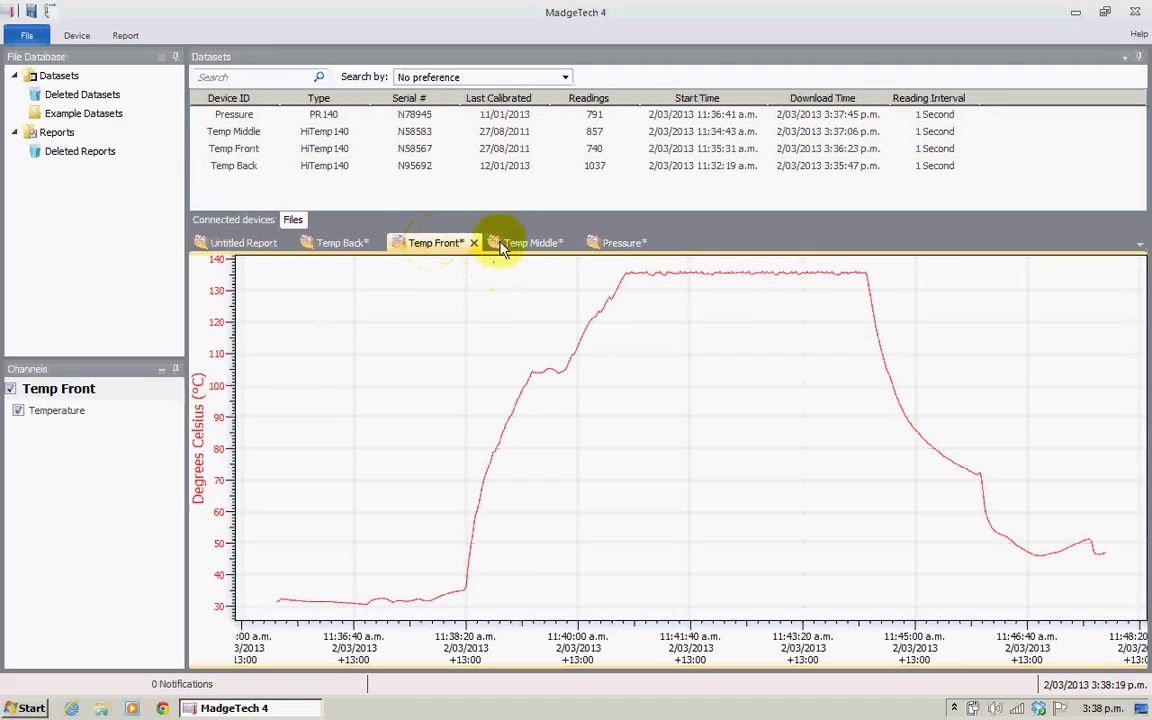
left_click(532, 249)
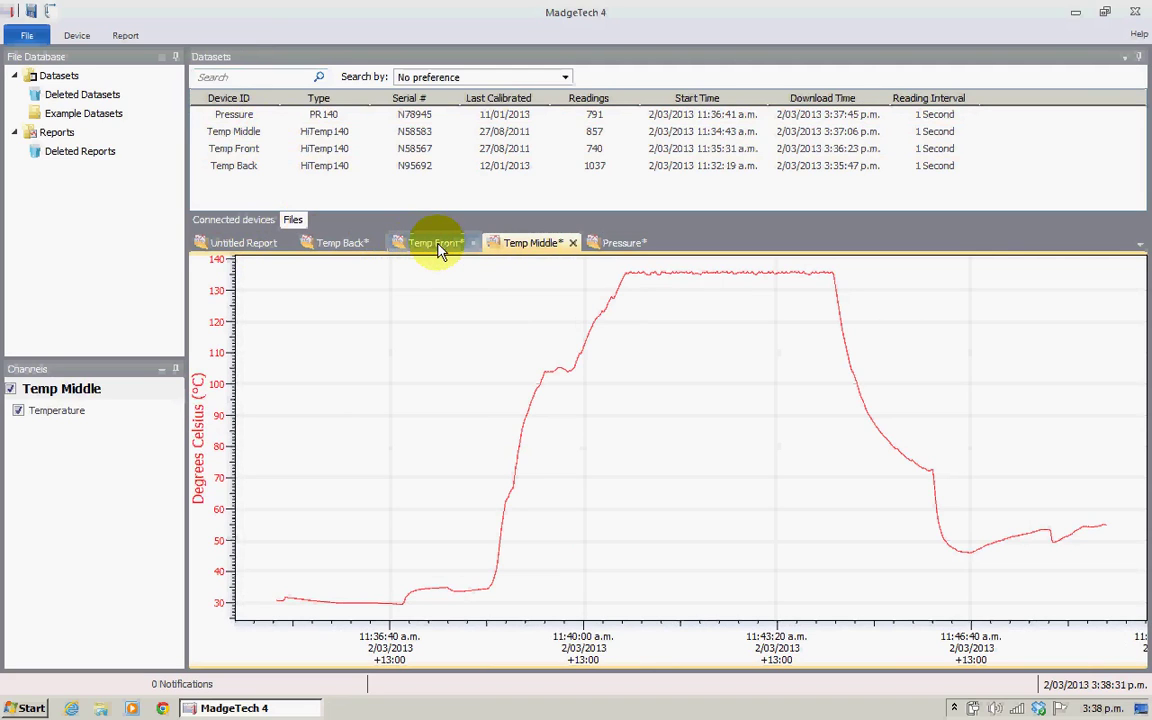
Select all four datasets, from Pressure down to Temp Back
left_click(266, 118)
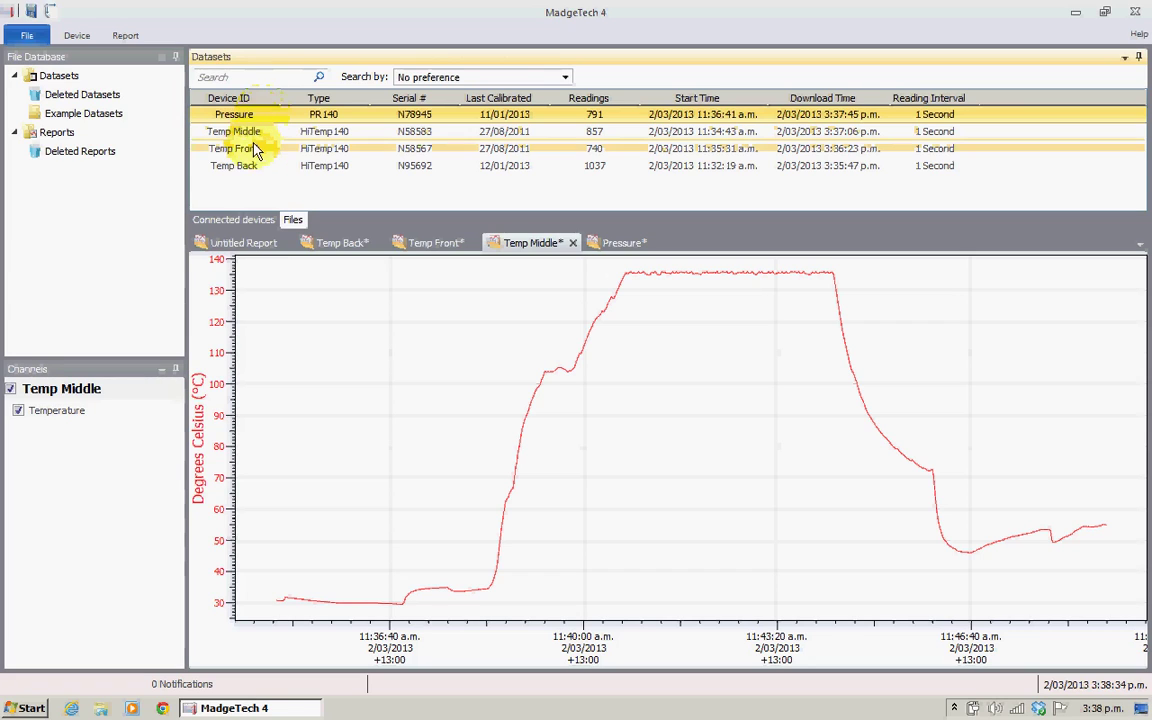
left_click(250, 168, "ctrl")
left_click(249, 172, "shift")
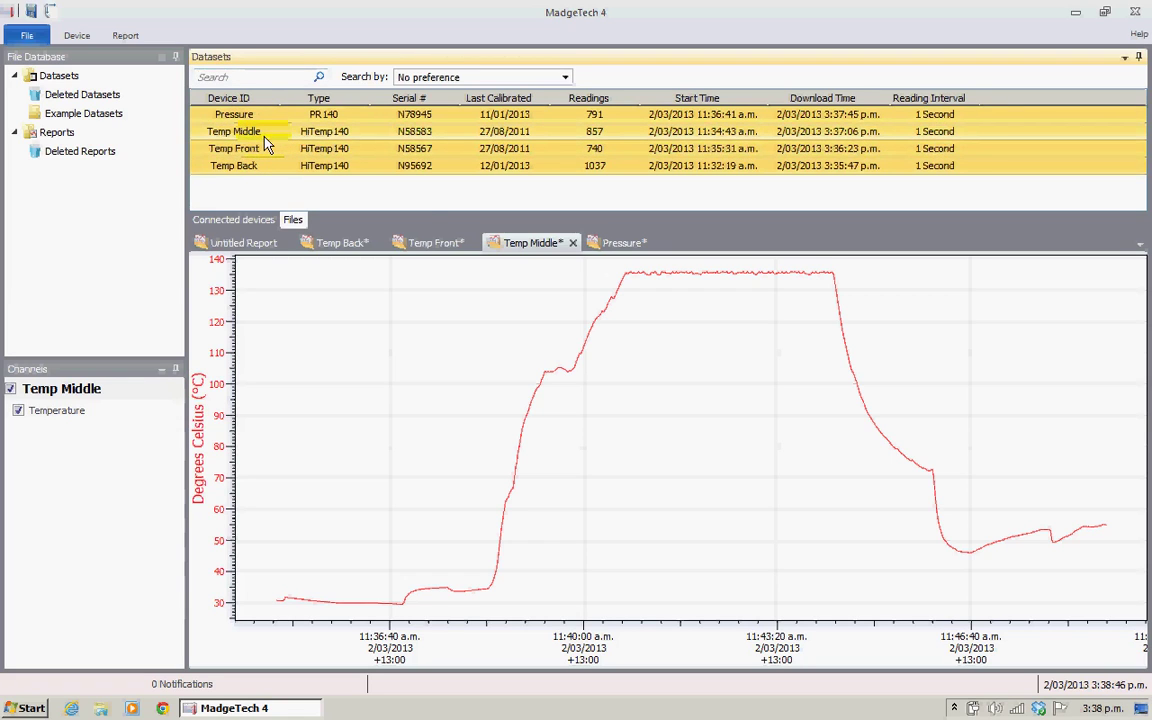
Add the four selected datasets to the Untitled Report and view the combined chart
right_click(281, 139)
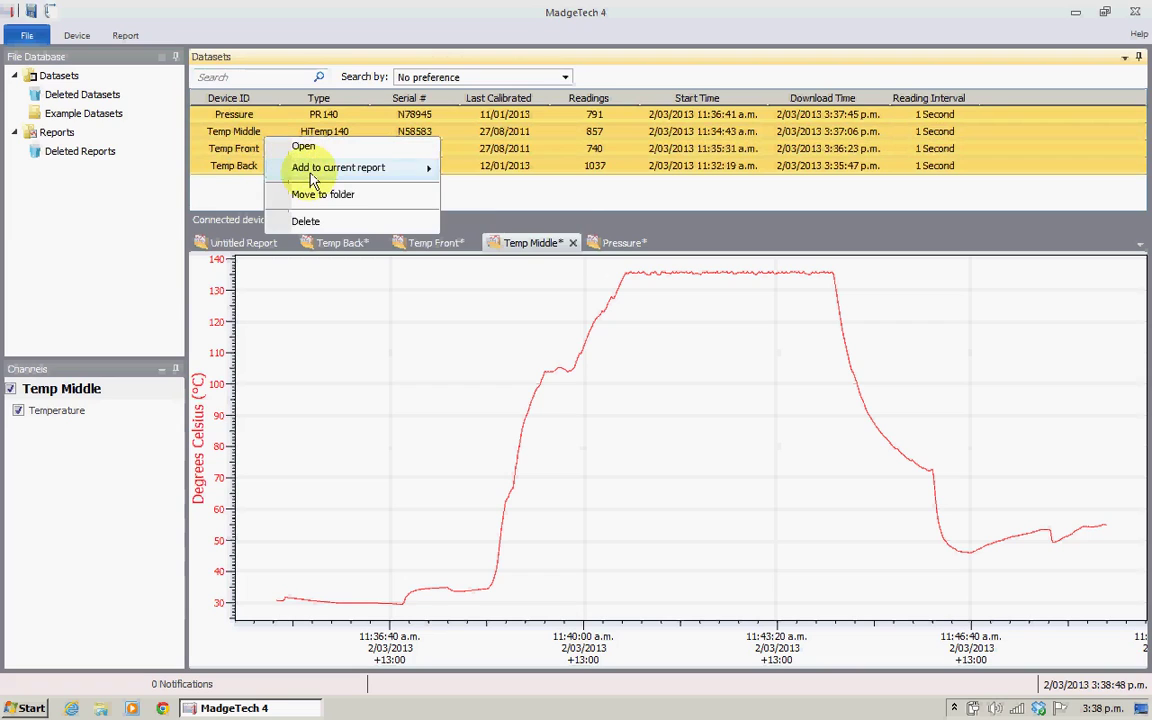
mouse_move(315, 172)
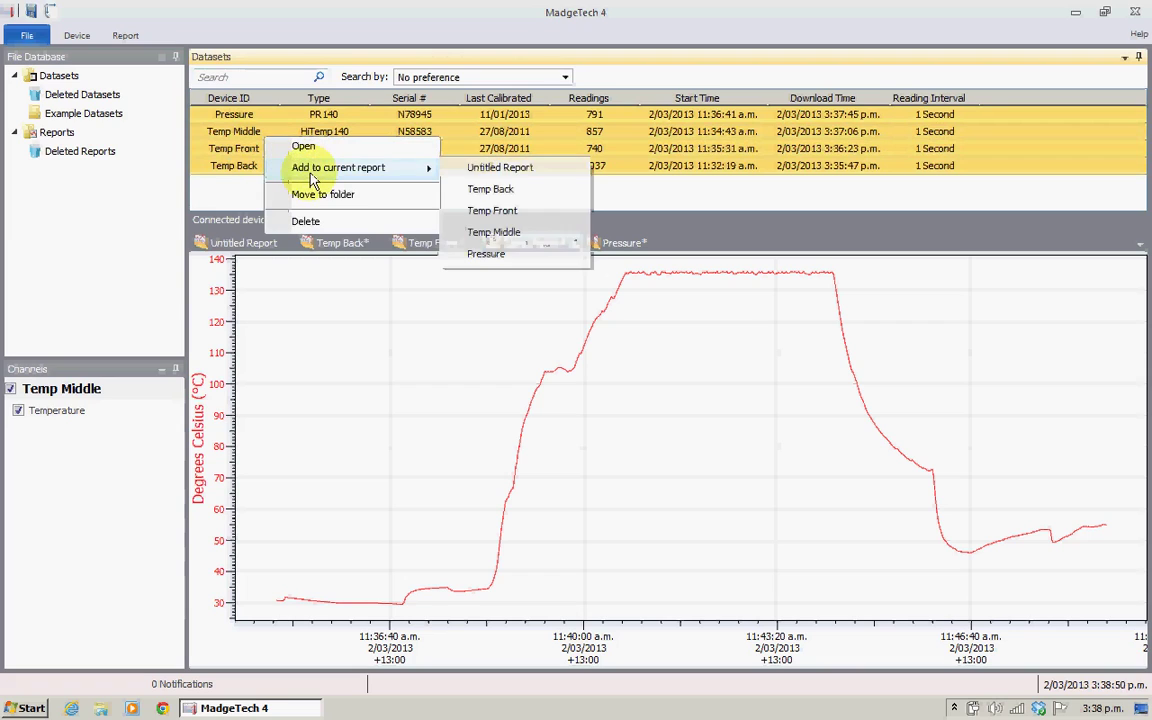
left_click(490, 174)
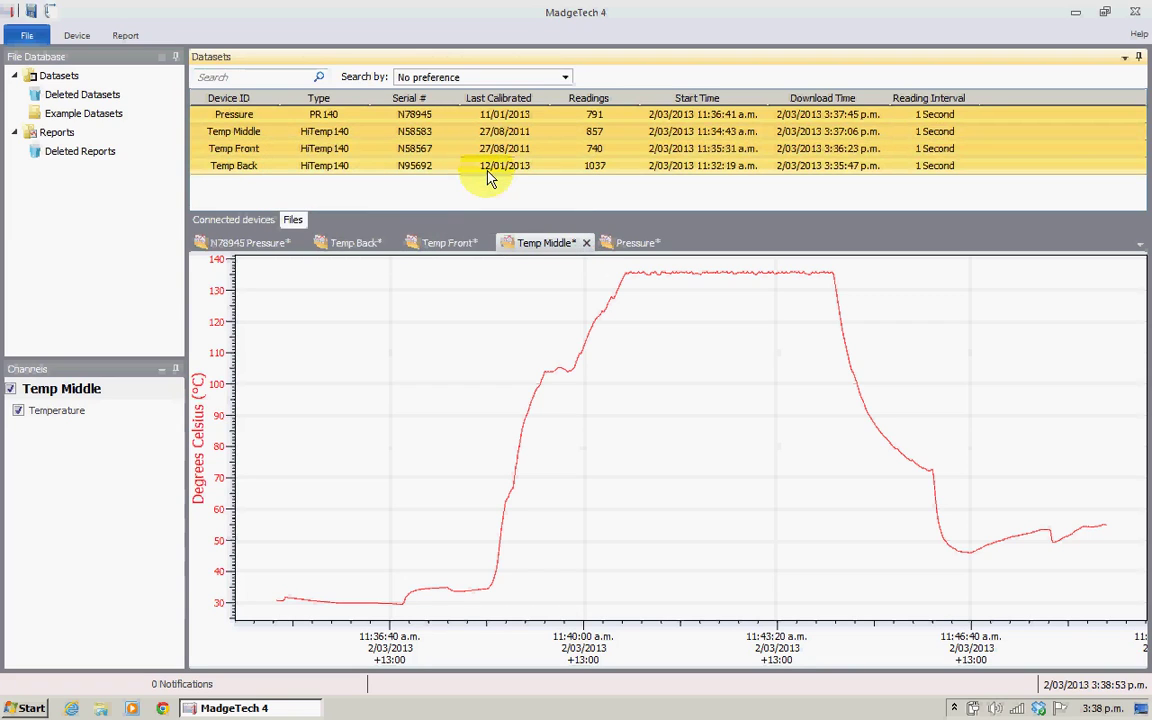
left_click(268, 245)
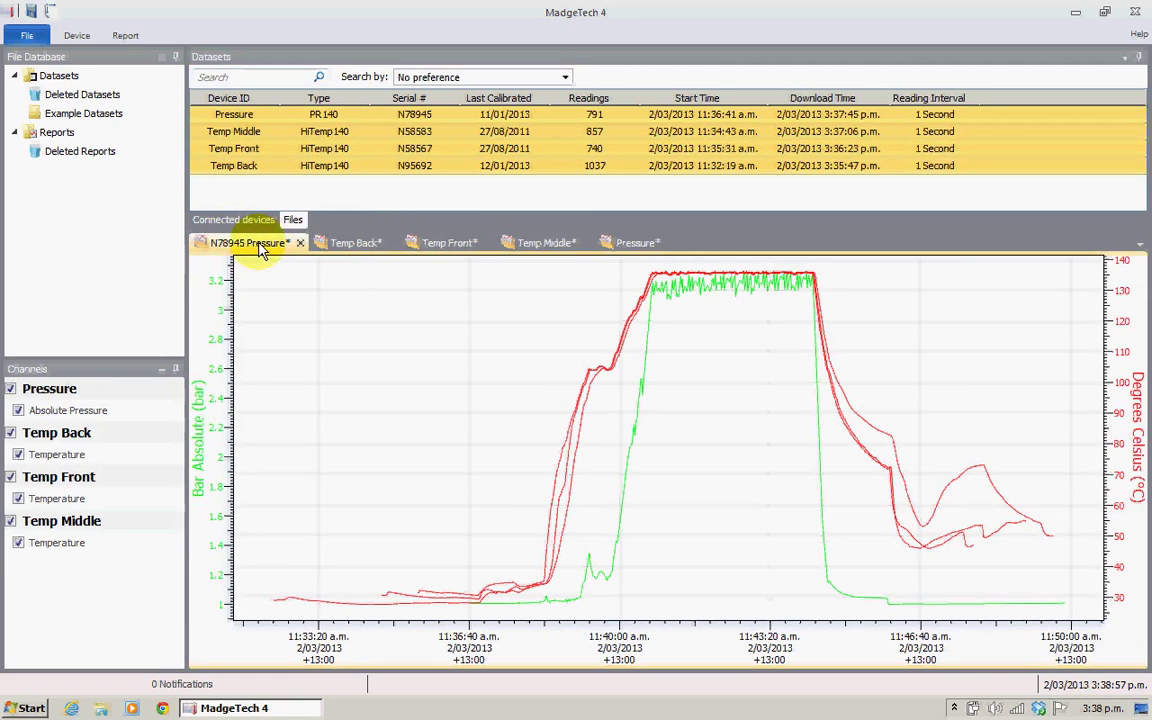
Rename the combined report's tab to 'Sample Graph'
double_click(259, 245)
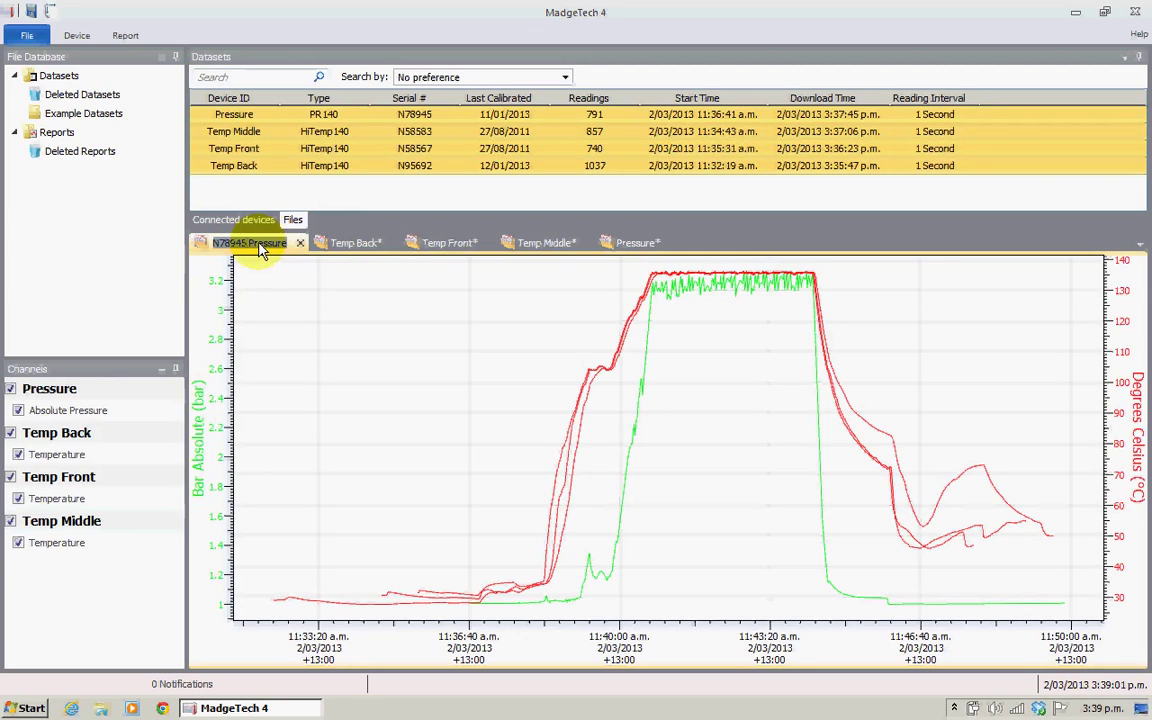
type("Sample Graph")
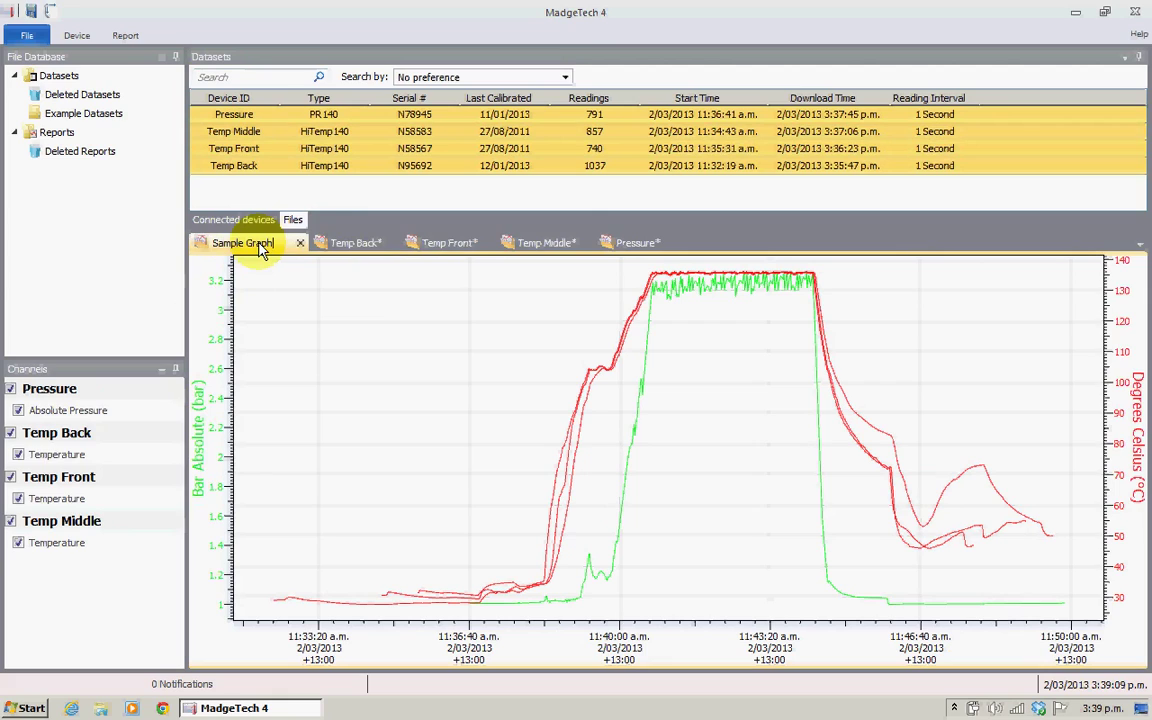
key("Return")
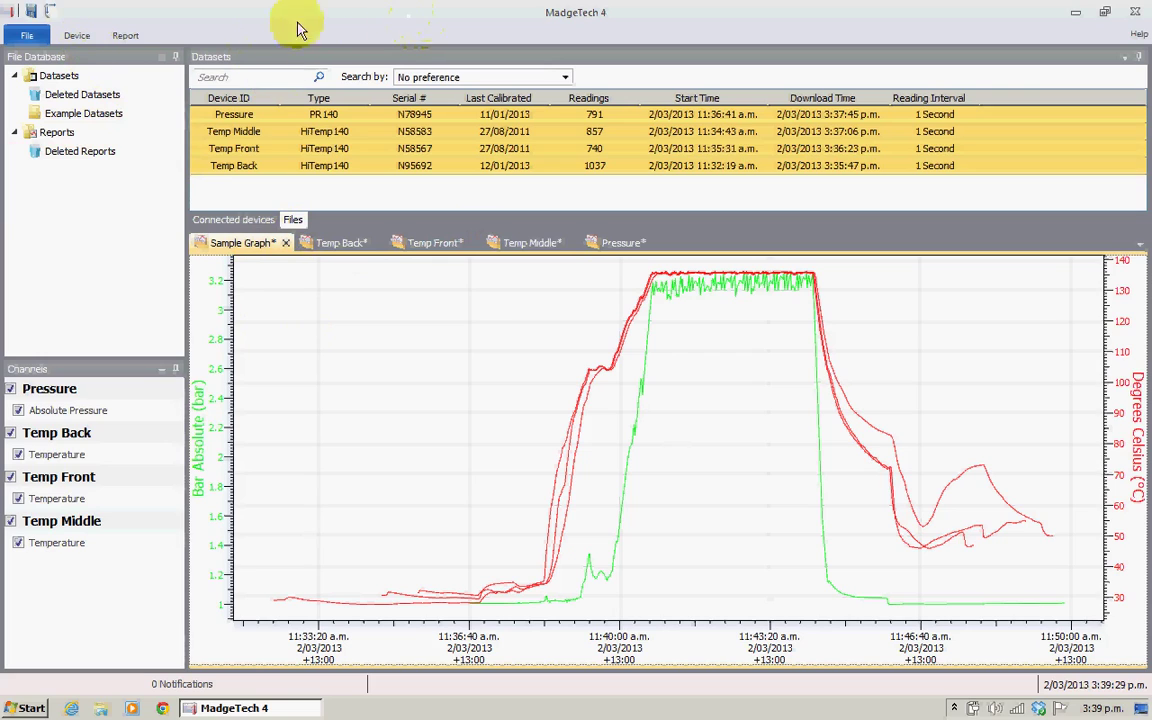
Browse the Graph, File and Display pages of the program options, keeping the settings unchanged
left_click(20, 35)
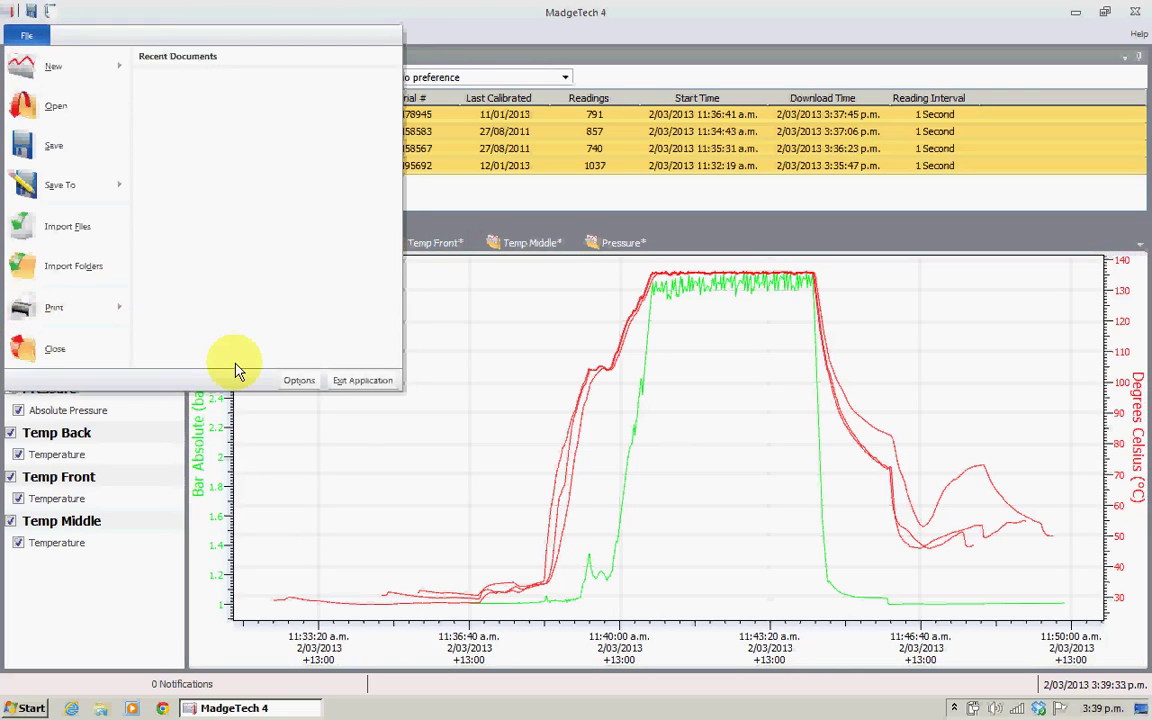
left_click(284, 384)
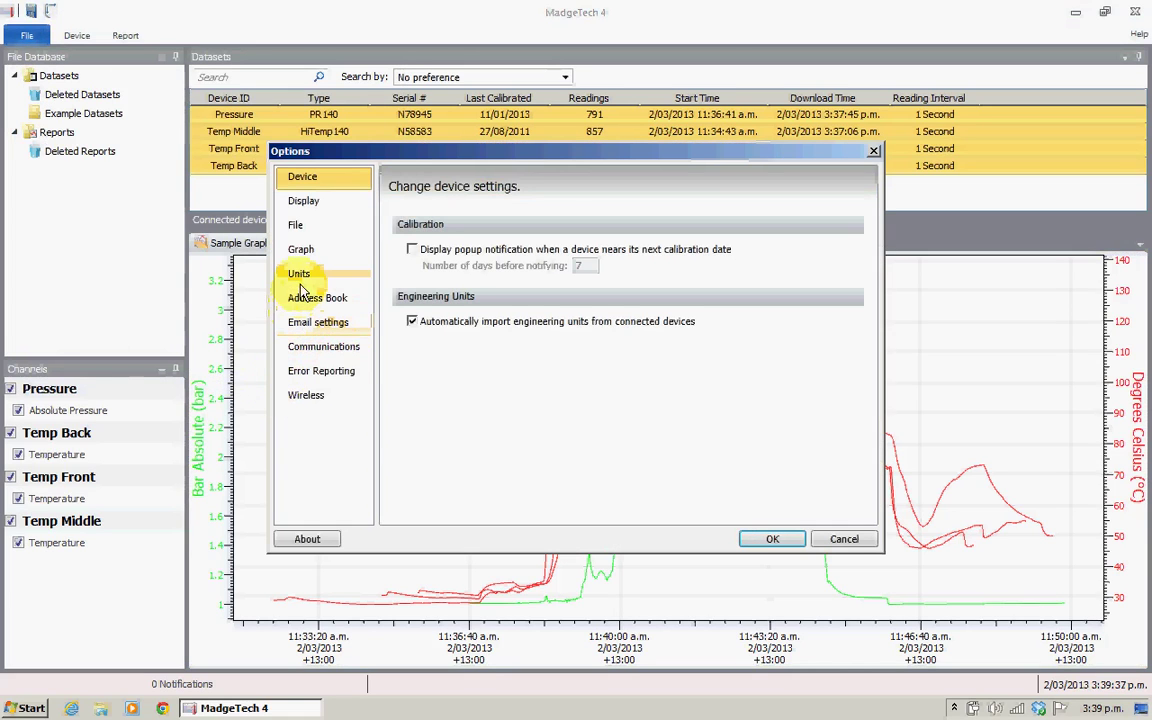
left_click(301, 249)
left_click(296, 225)
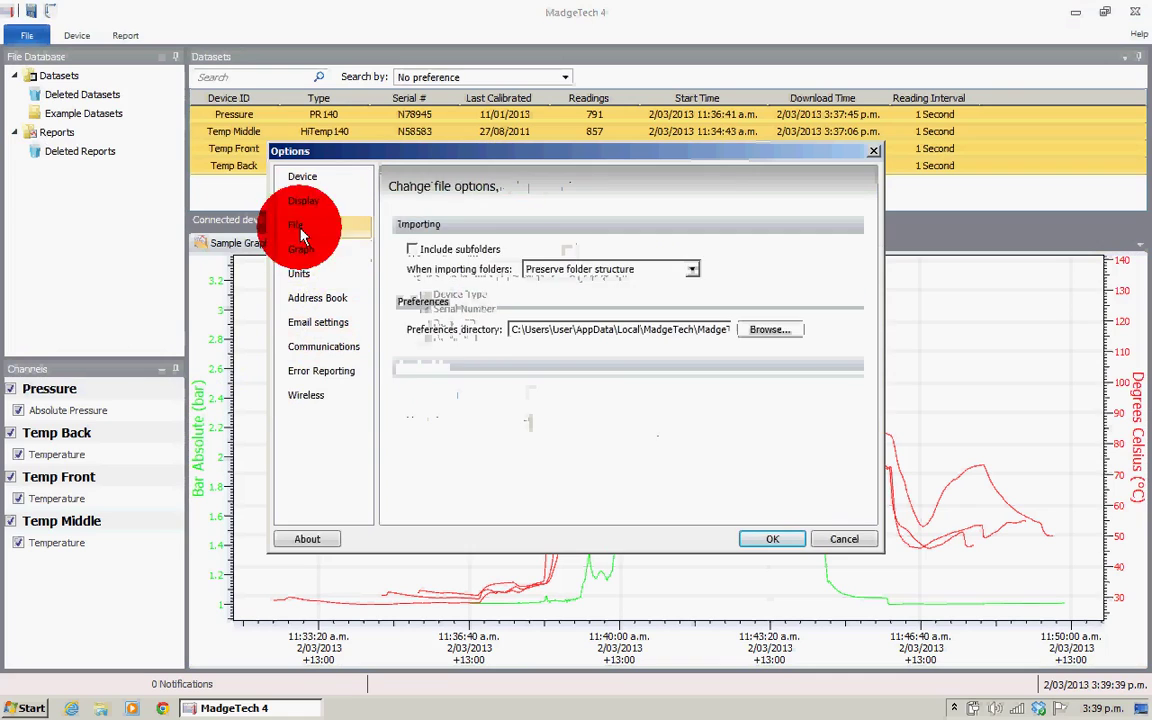
left_click(303, 203)
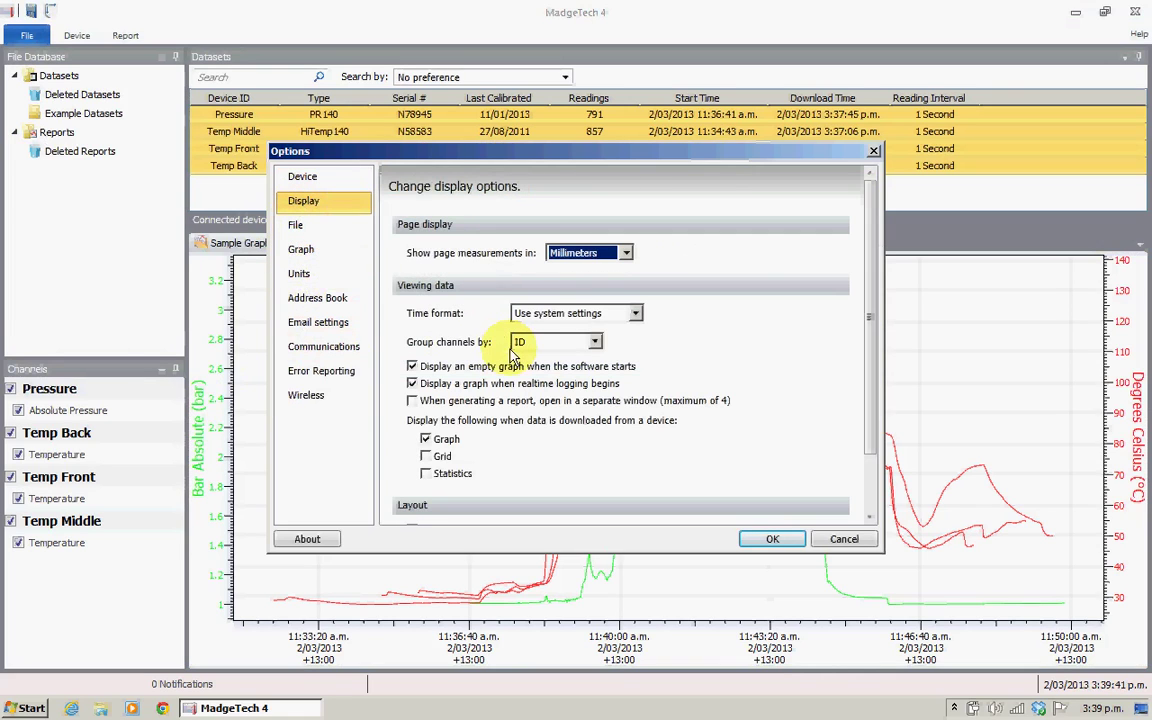
mouse_move(868, 376)
left_mouse_down()
mouse_move(887, 457)
mouse_move(956, 452)
left_mouse_up()
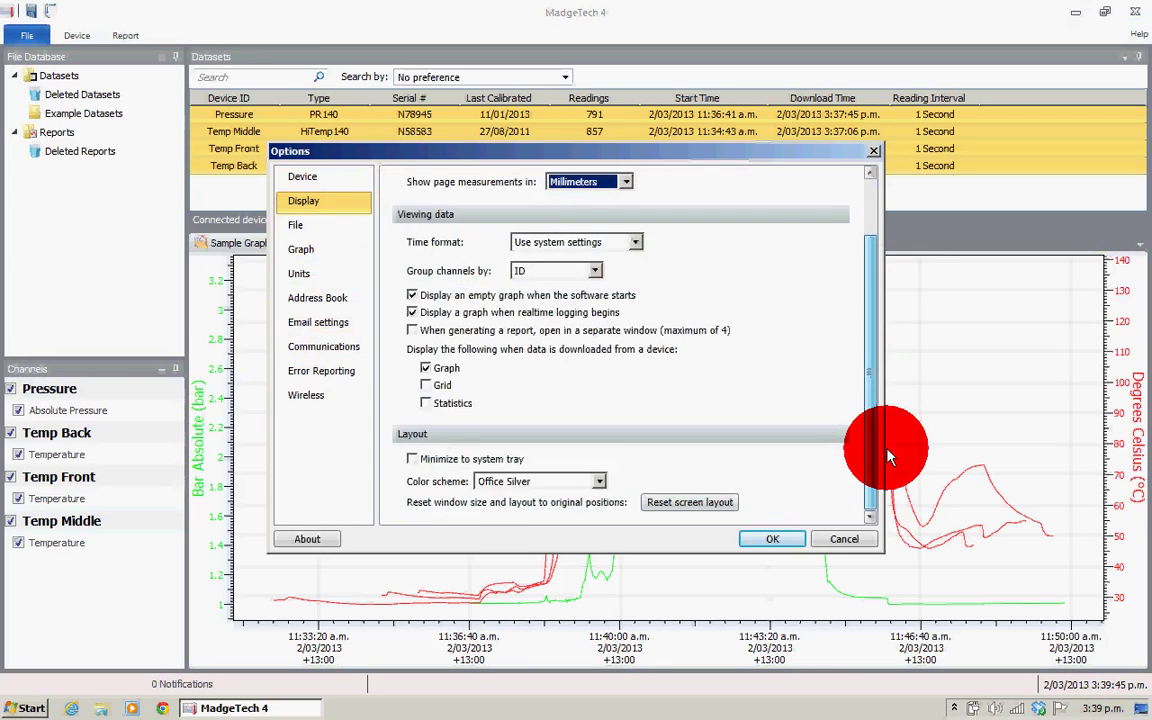
left_click(773, 539)
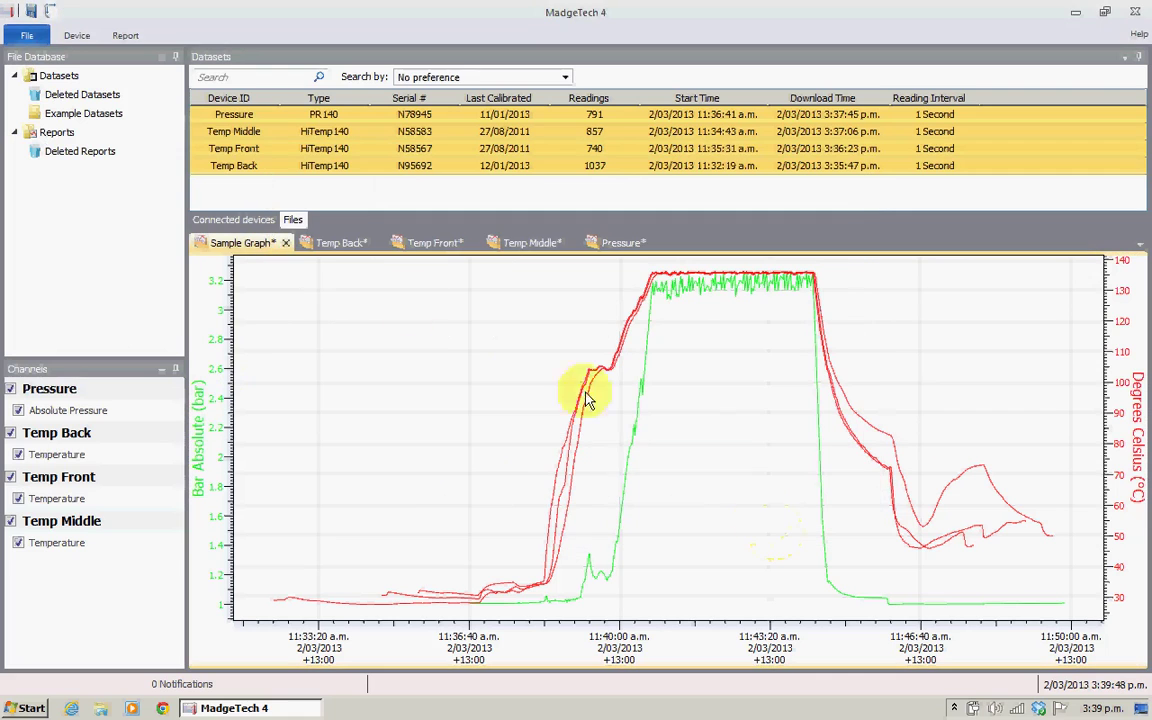
Show the Report ribbon's graph editing tools
left_click(48, 14)
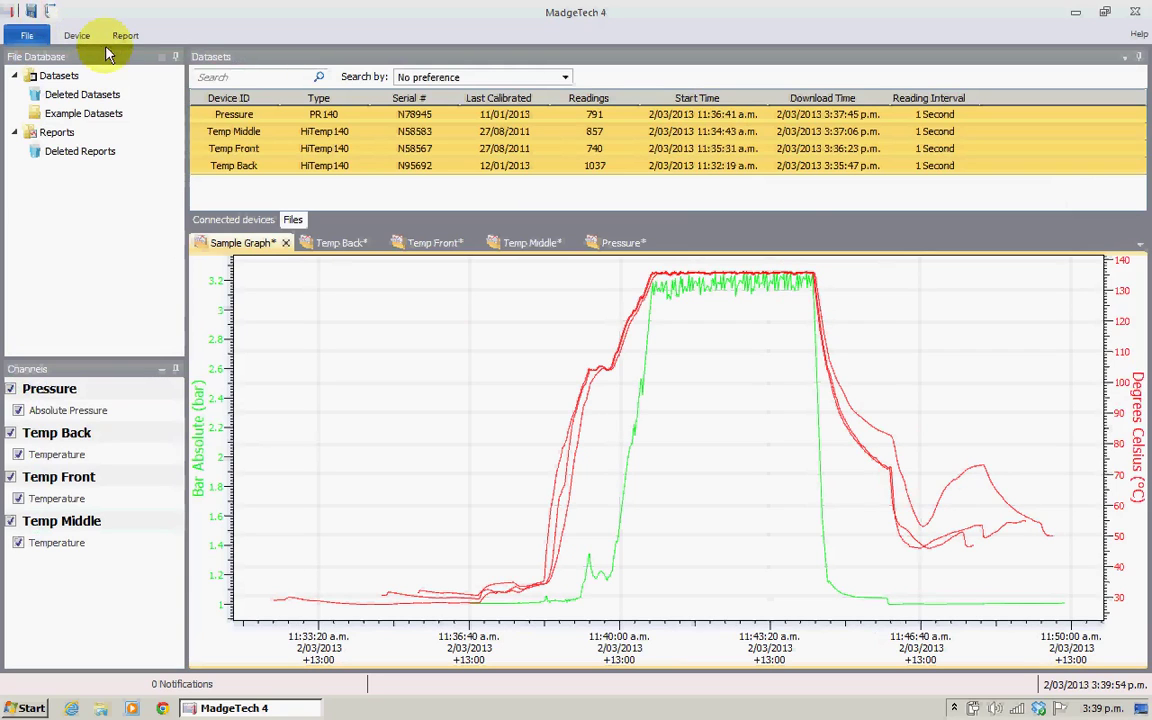
left_click(77, 35)
left_click(123, 35)
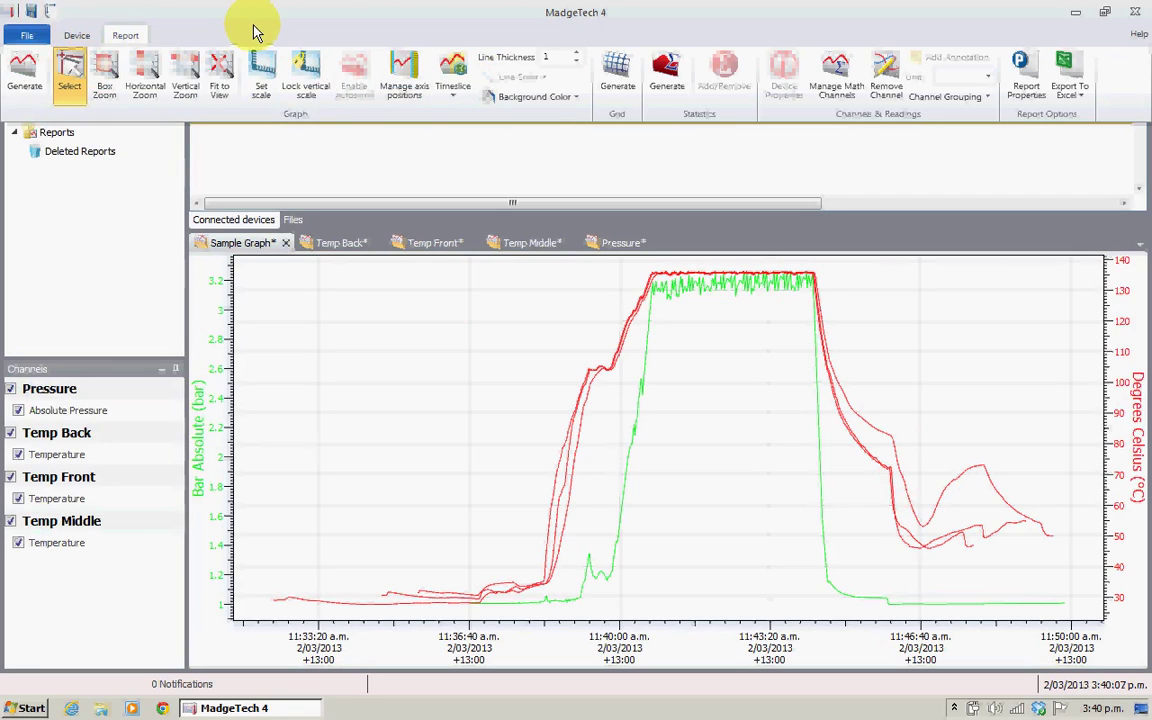
Move the Degrees Celsius axis to the left in Axis alignment, then select the Temp Back temperature channel
left_click(403, 70)
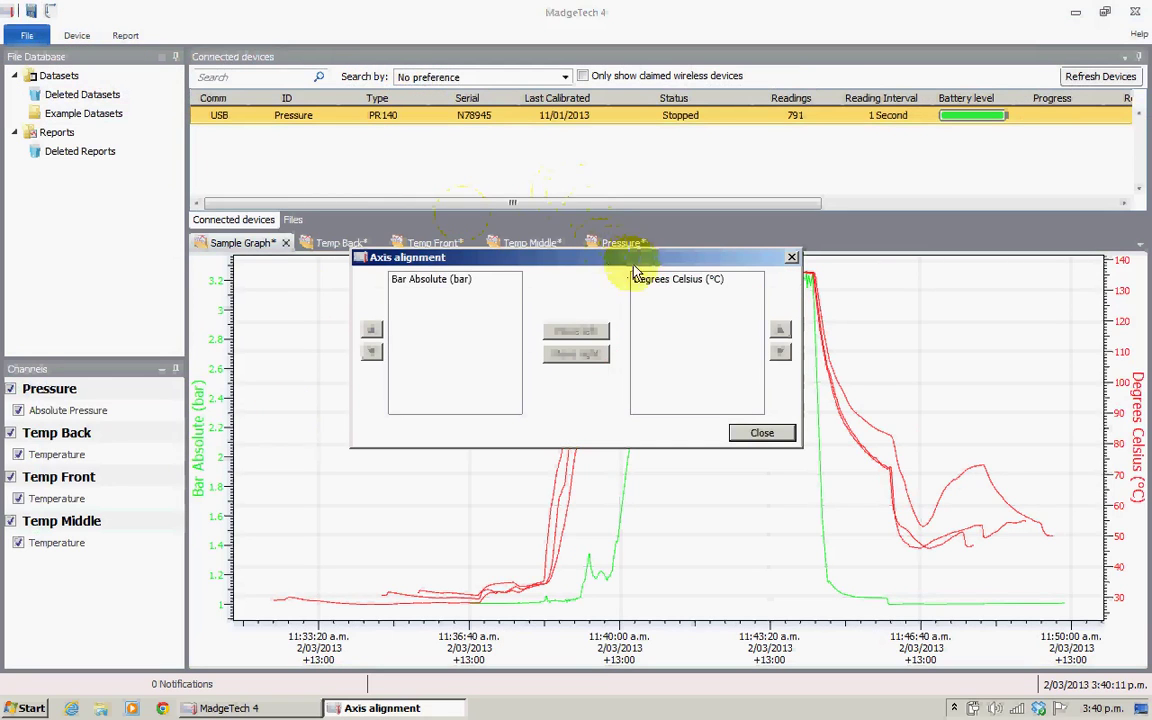
left_click(660, 280)
left_click(595, 333)
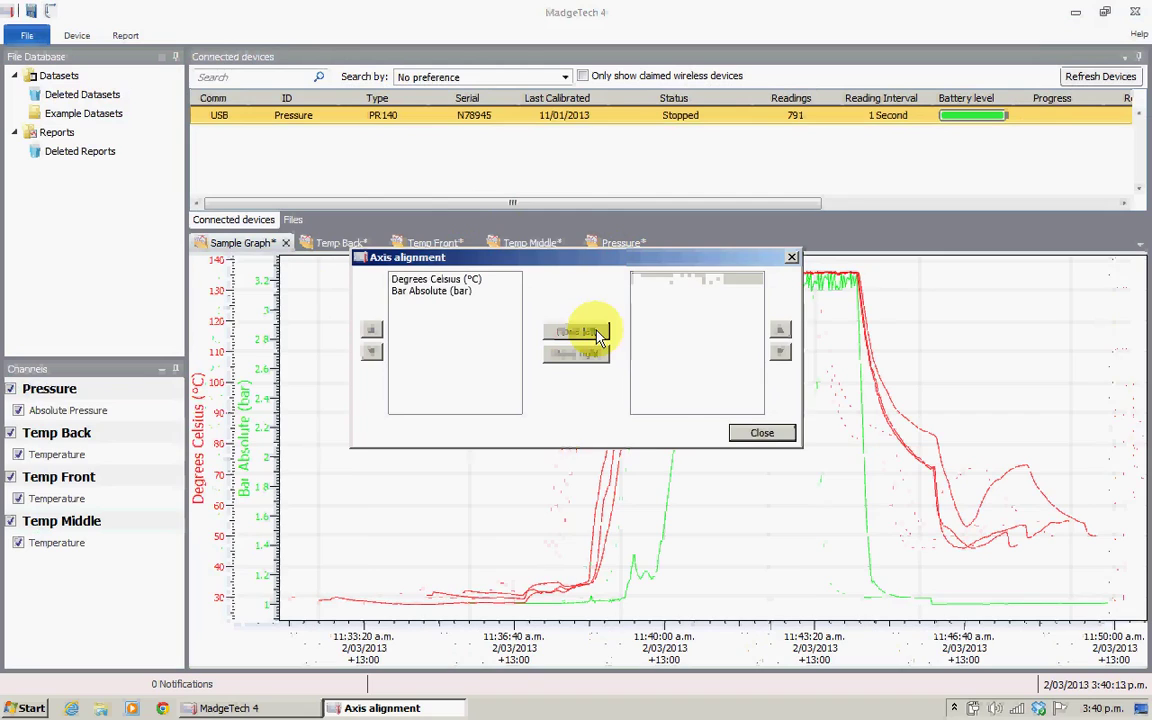
left_click(752, 438)
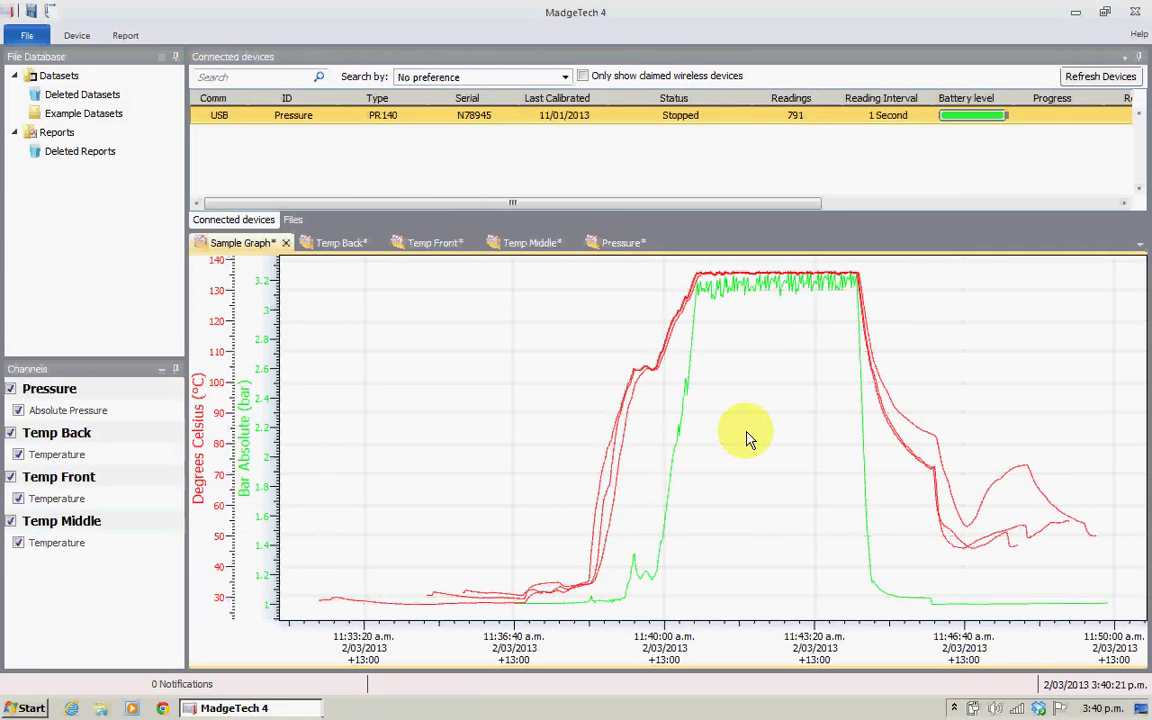
left_click(255, 442)
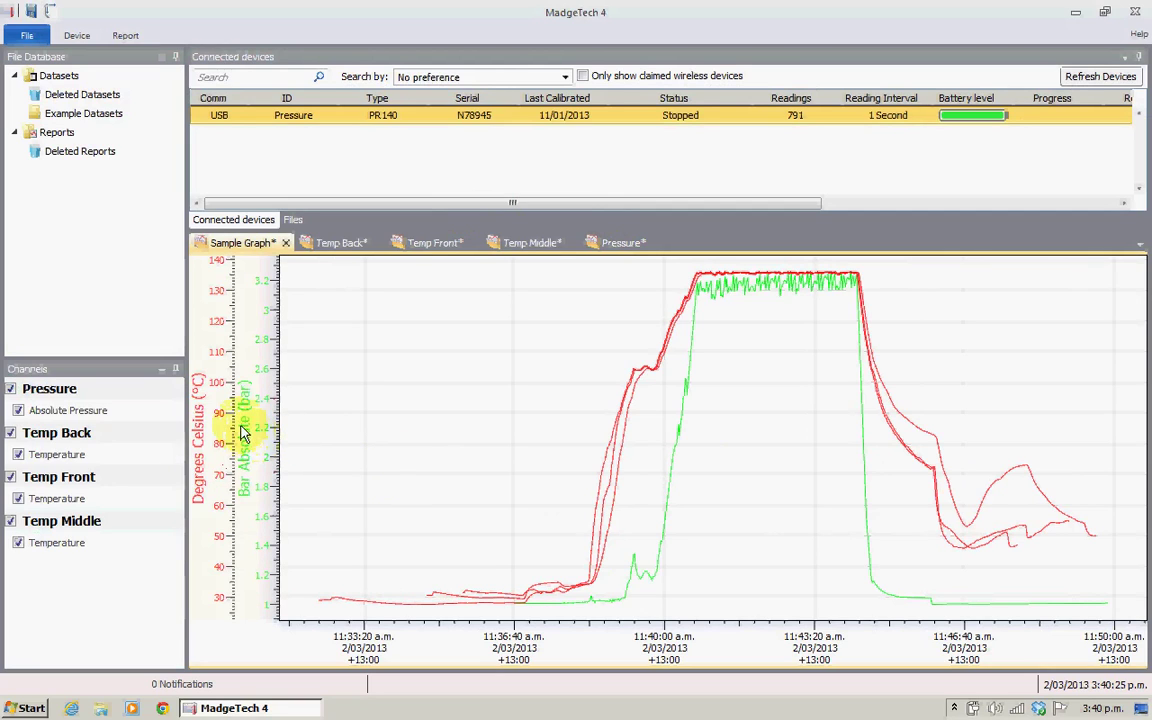
left_click(62, 456)
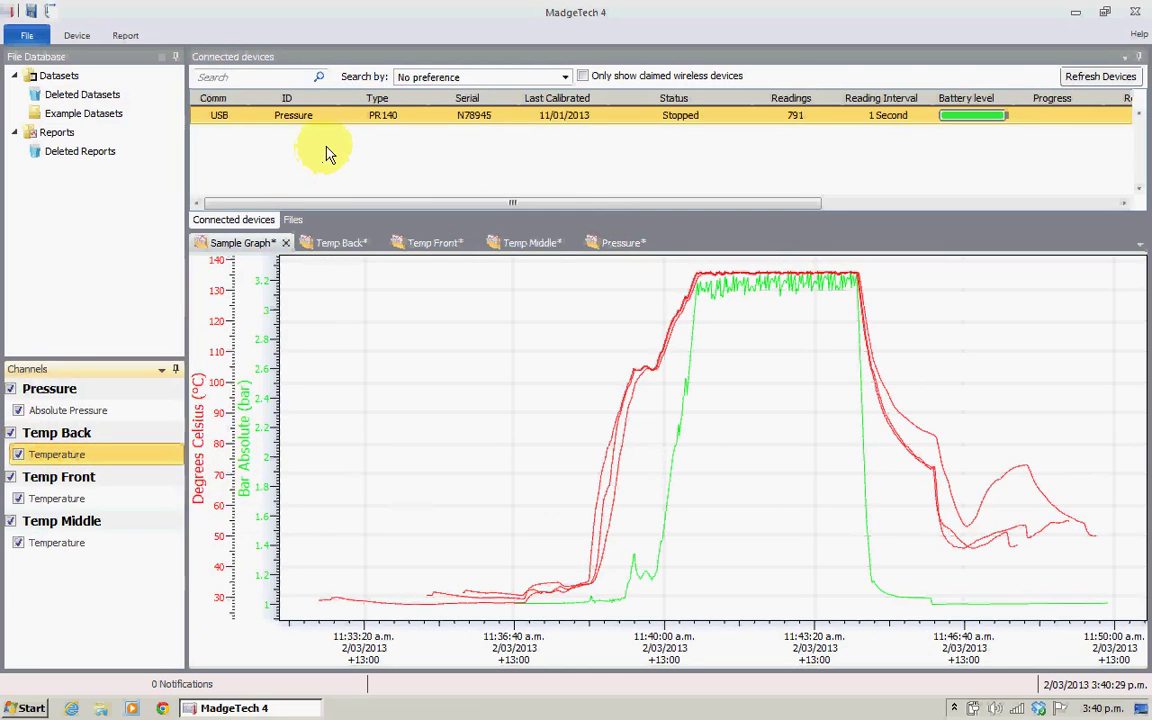
Make the Temp Back temperature trace black
left_click(138, 42)
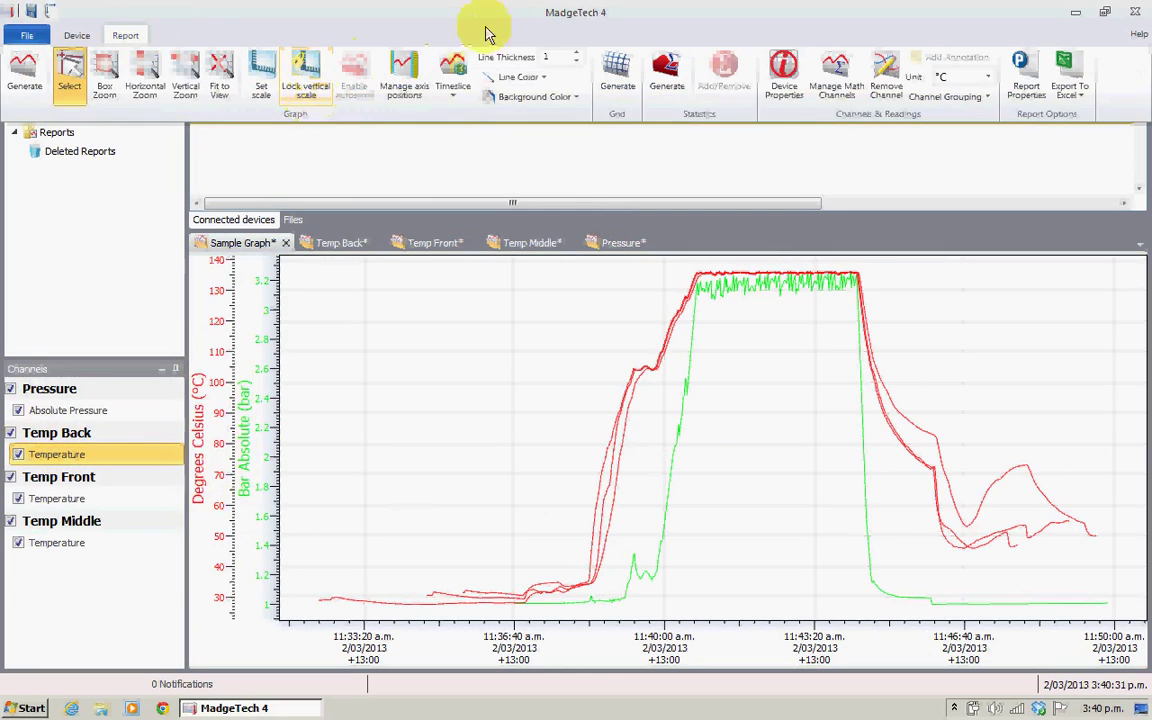
left_click(545, 83)
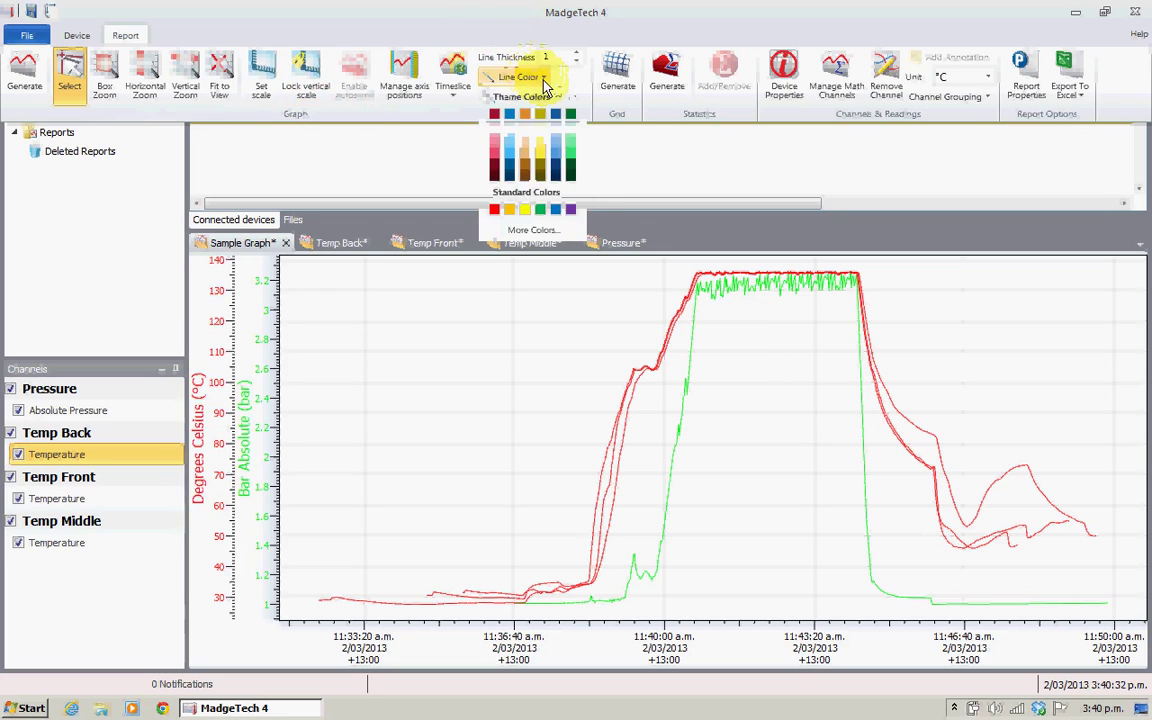
left_click(569, 180)
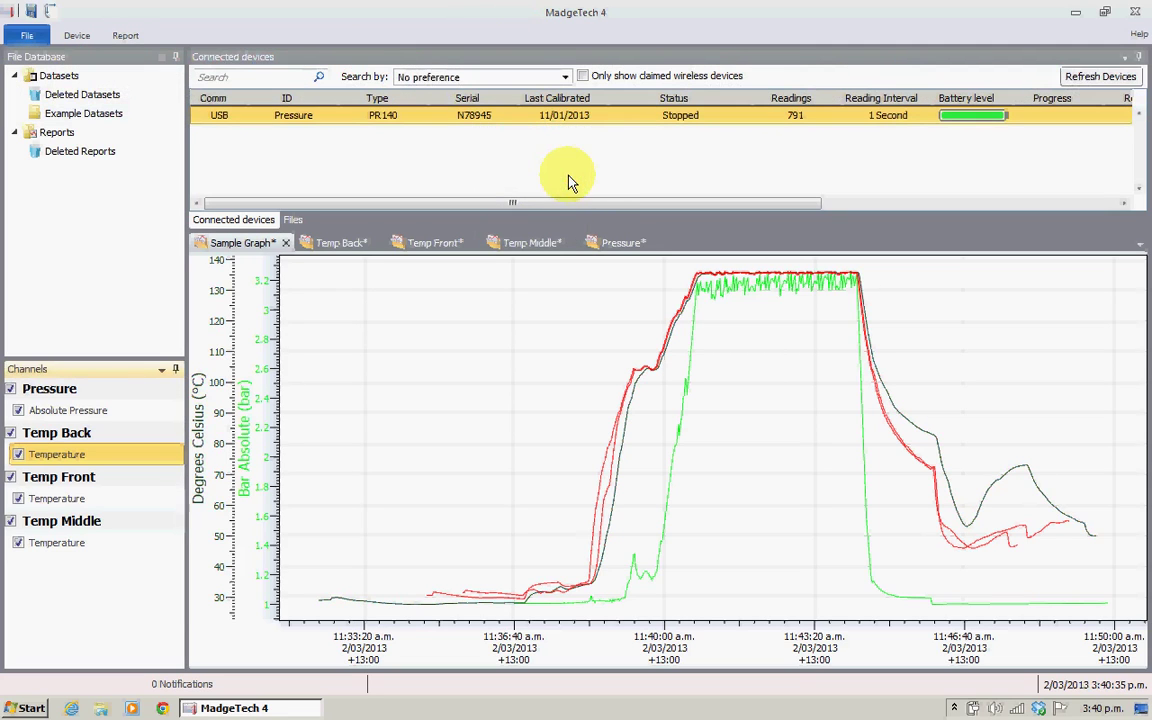
Select the Temp Front temperature channel and bring up its line colour choices
left_click(70, 503)
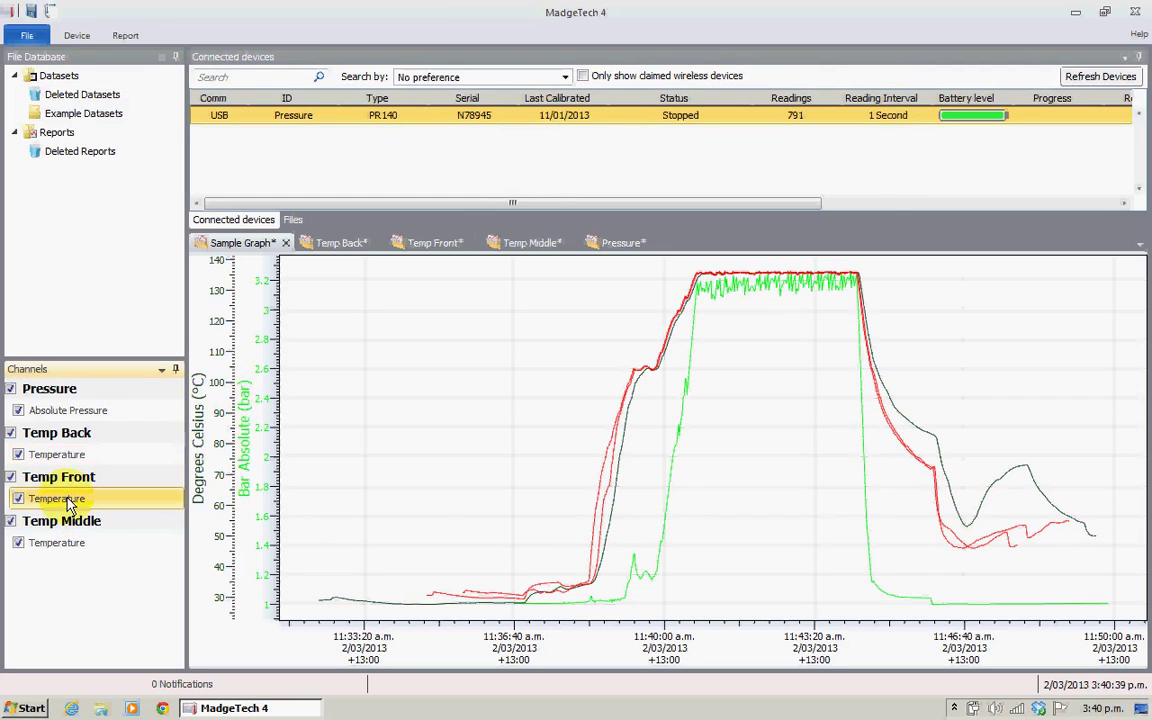
right_click(70, 503)
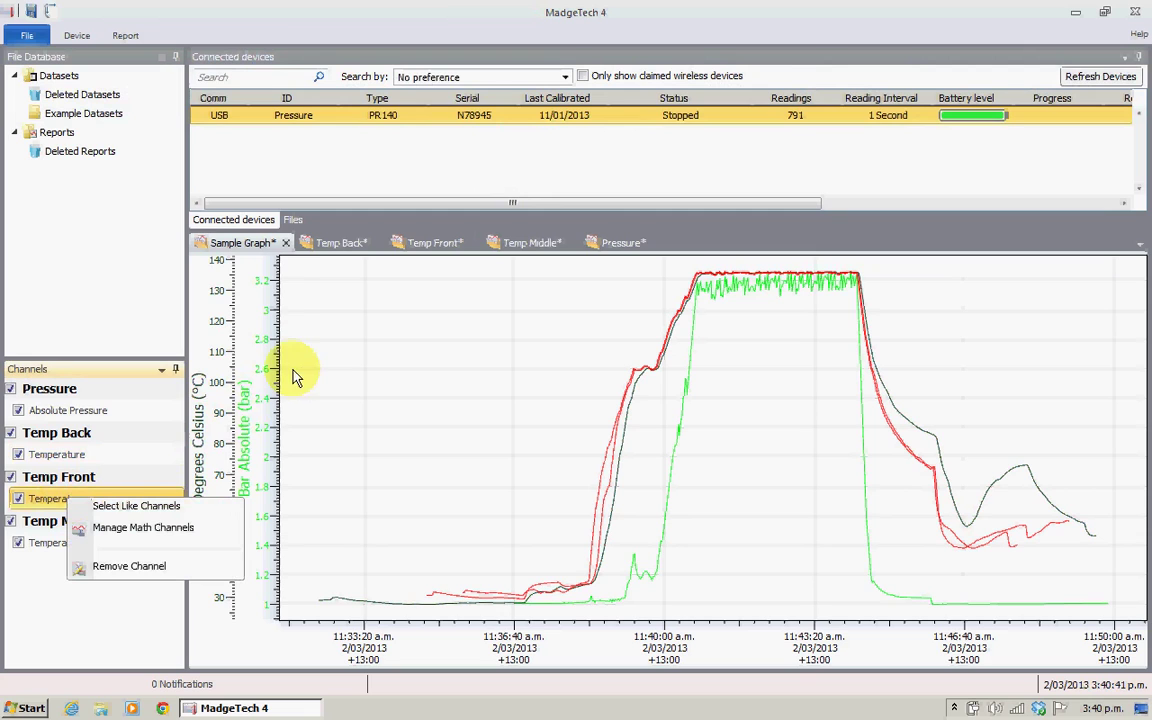
left_click(126, 36)
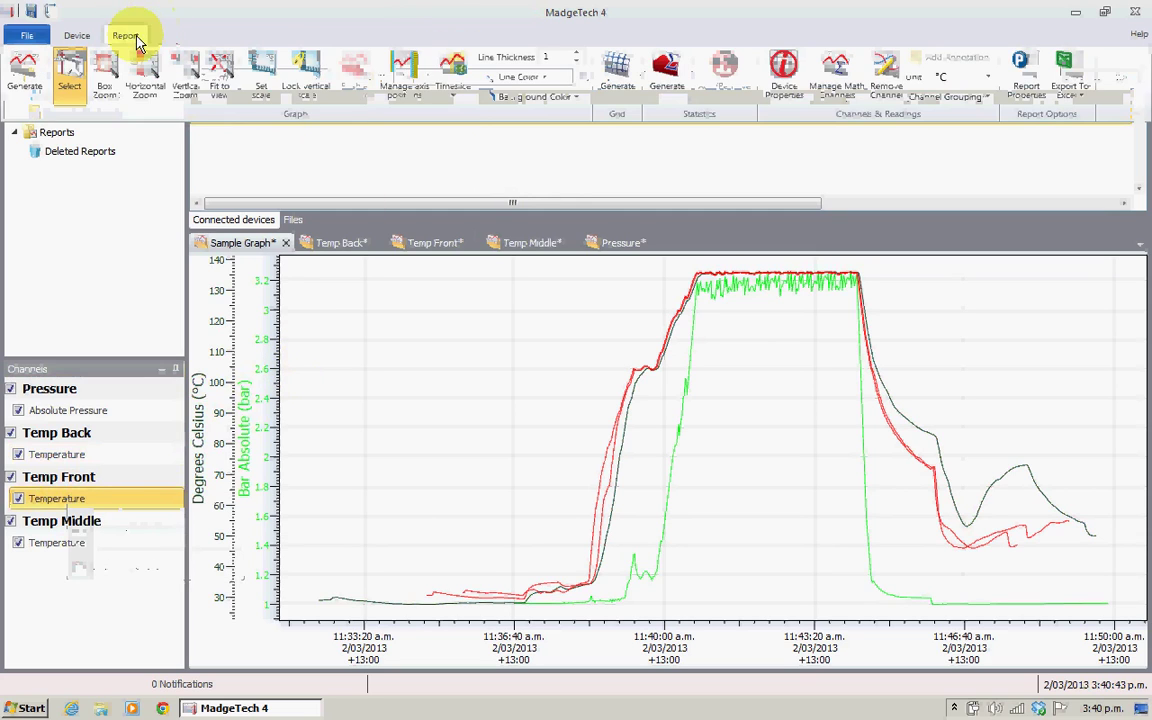
left_click(531, 80)
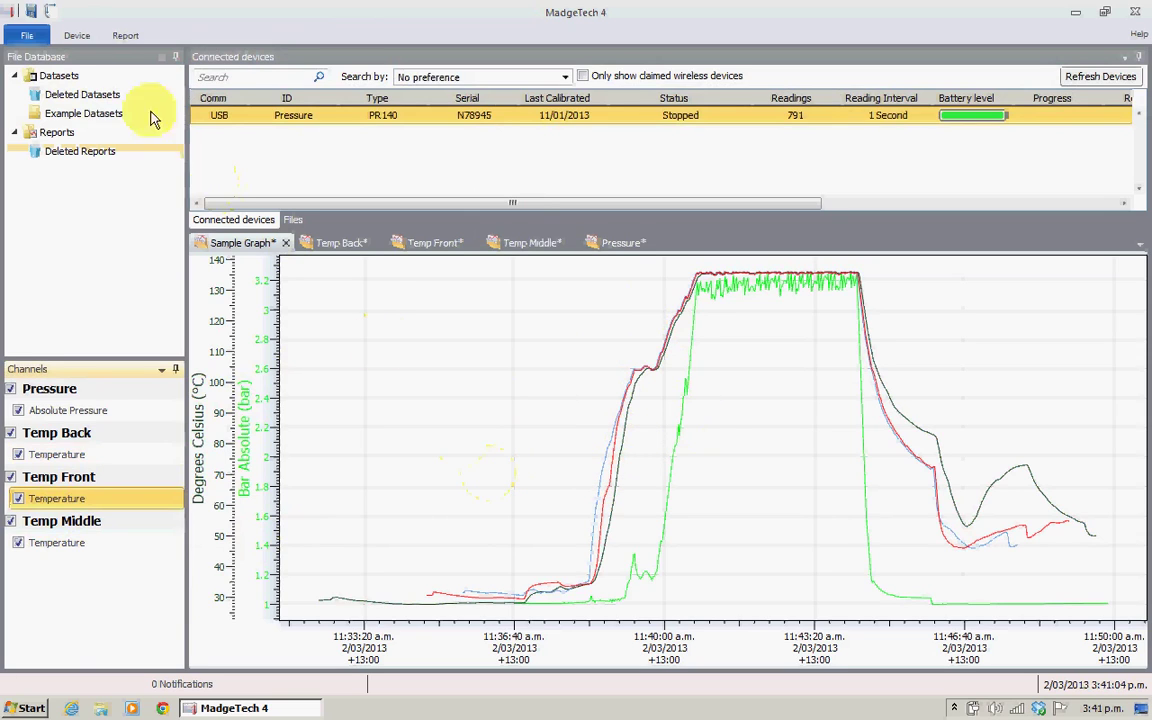
left_click(27, 35)
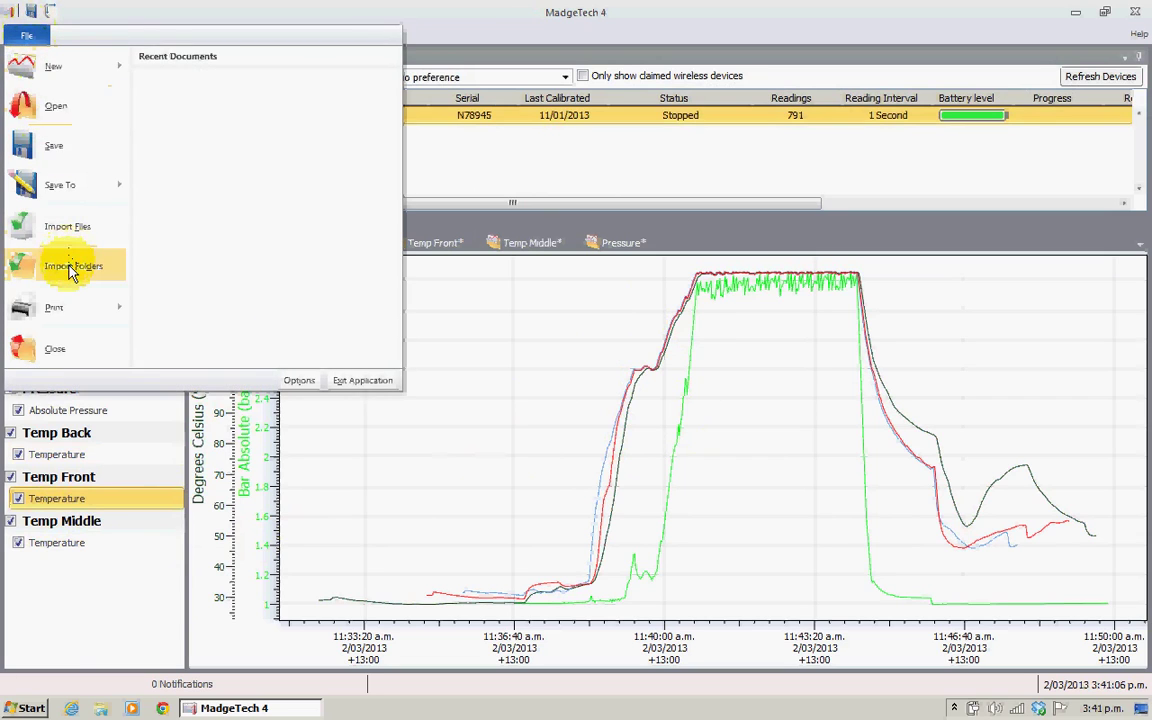
mouse_move(66, 315)
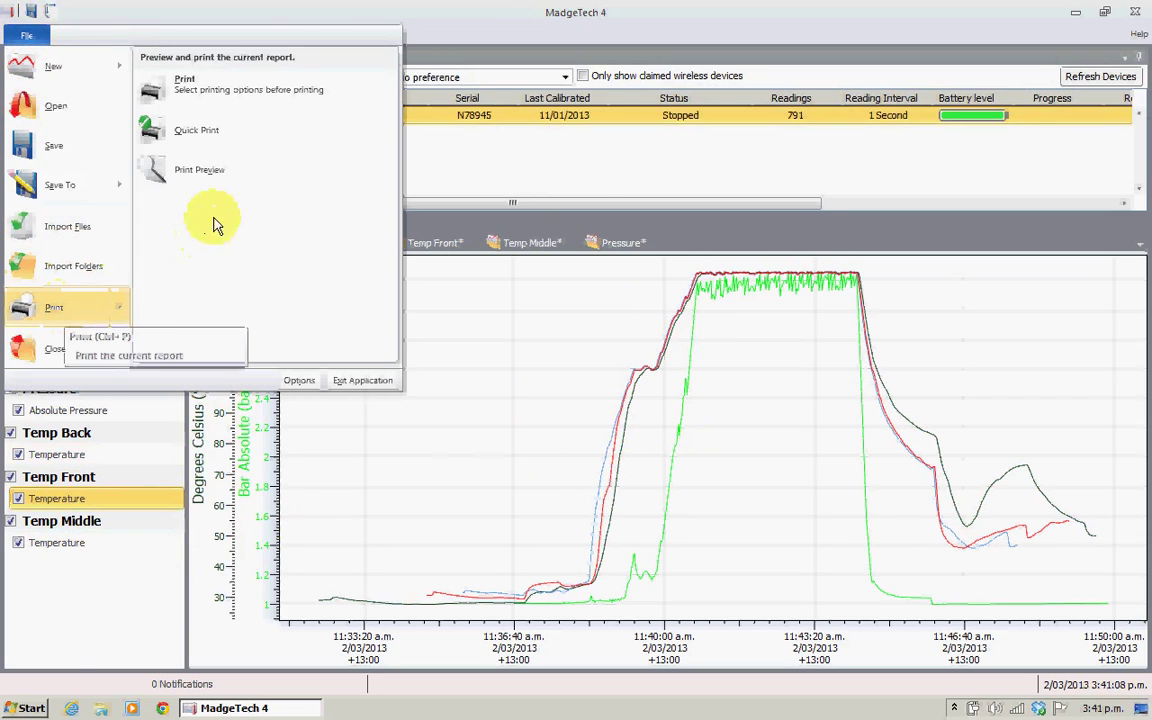
left_click(210, 170)
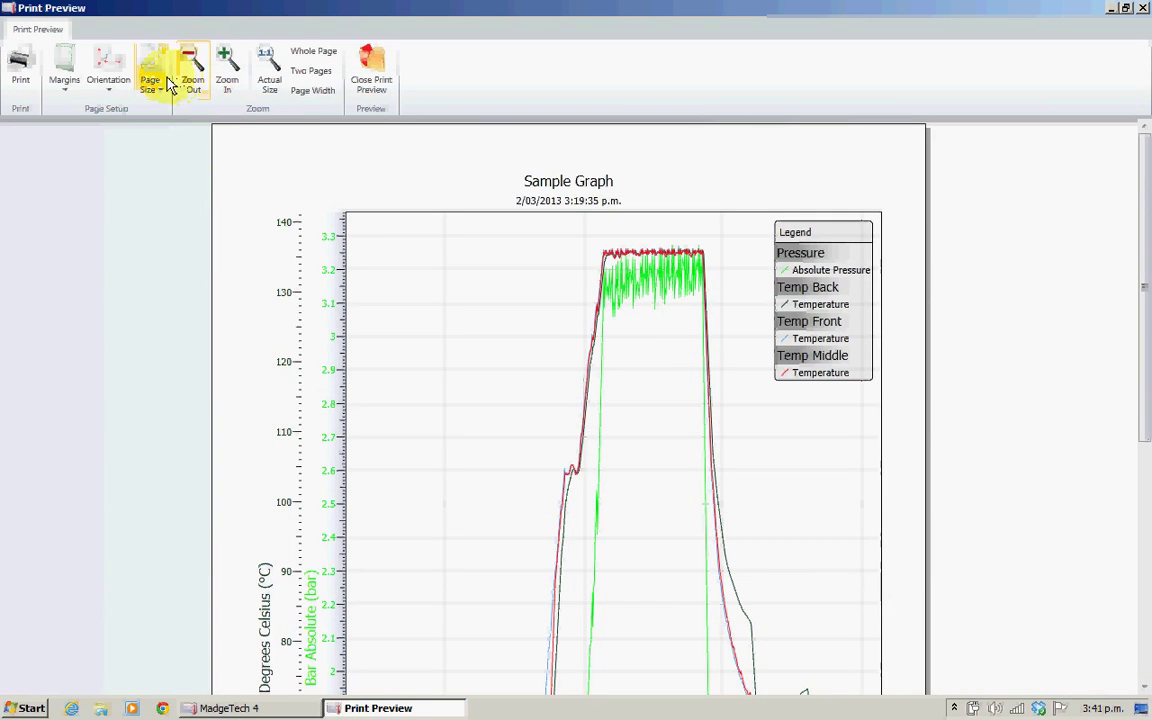
left_click(106, 84)
left_click(155, 152)
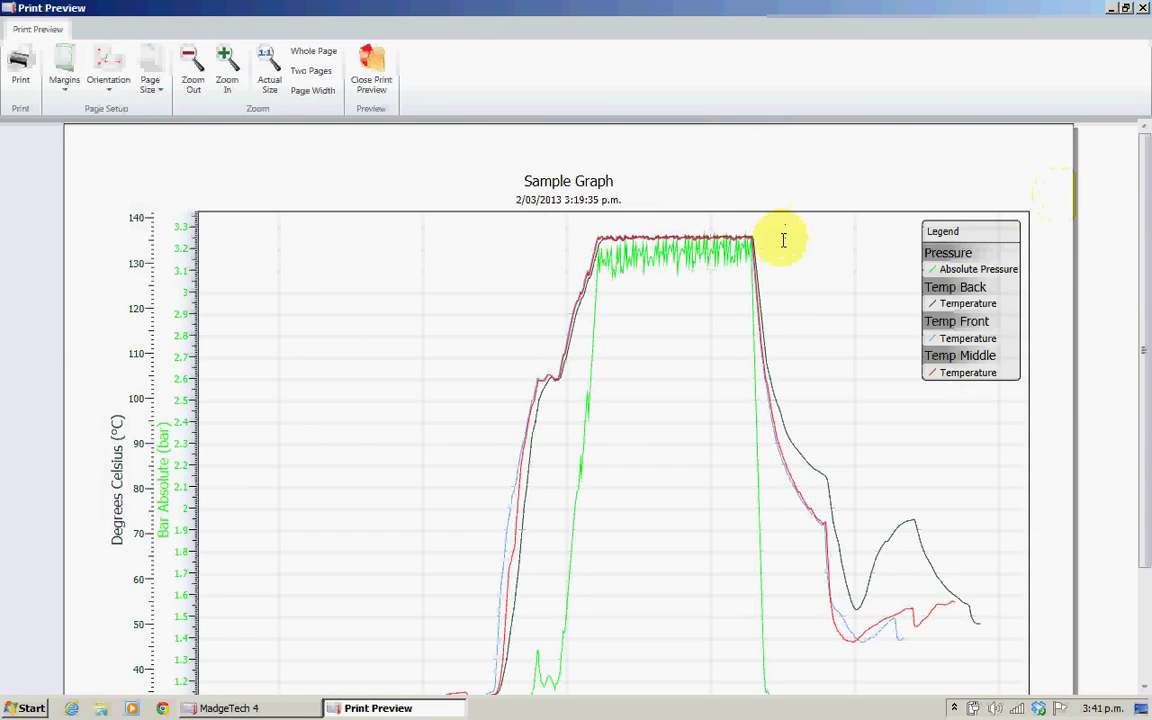
left_click(372, 70)
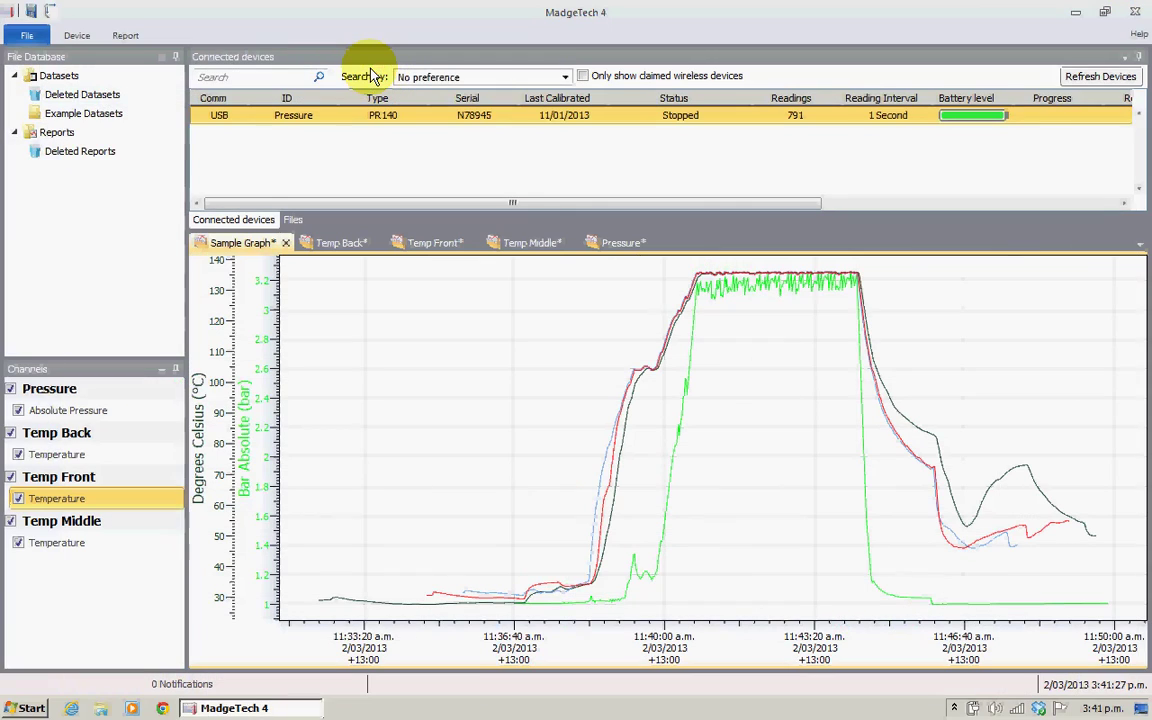
Save a copy of the report to the Desktop as Report File 'Sample Graph'
left_click(25, 38)
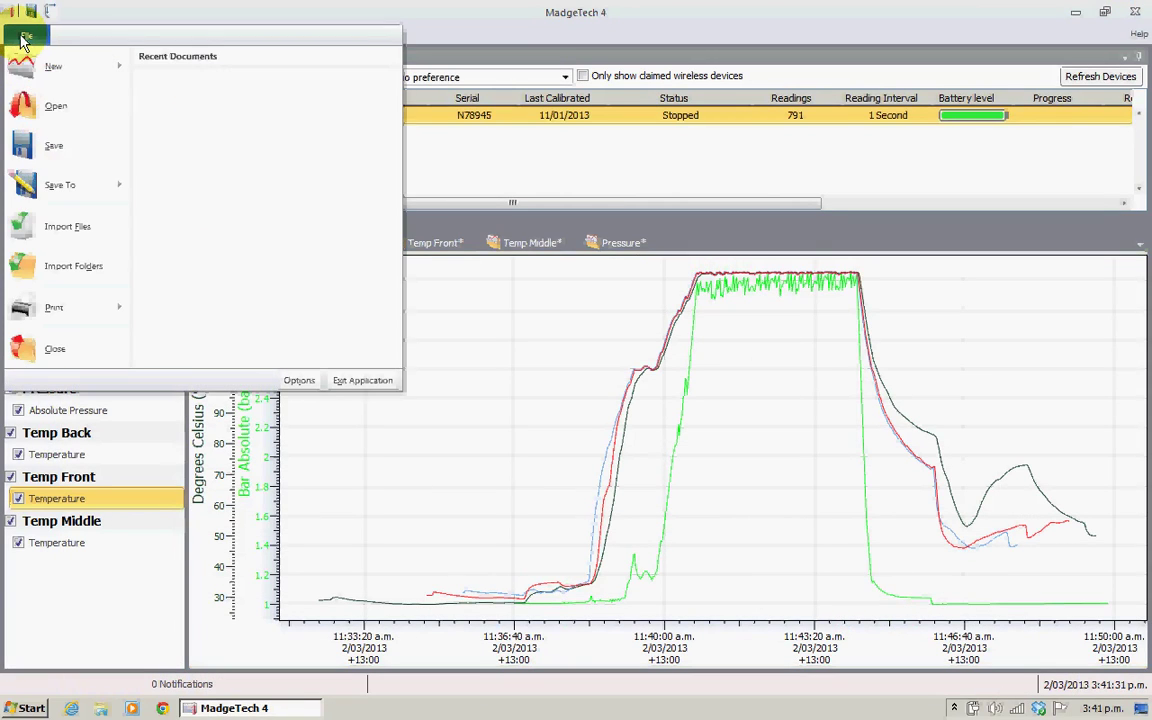
mouse_move(50, 173)
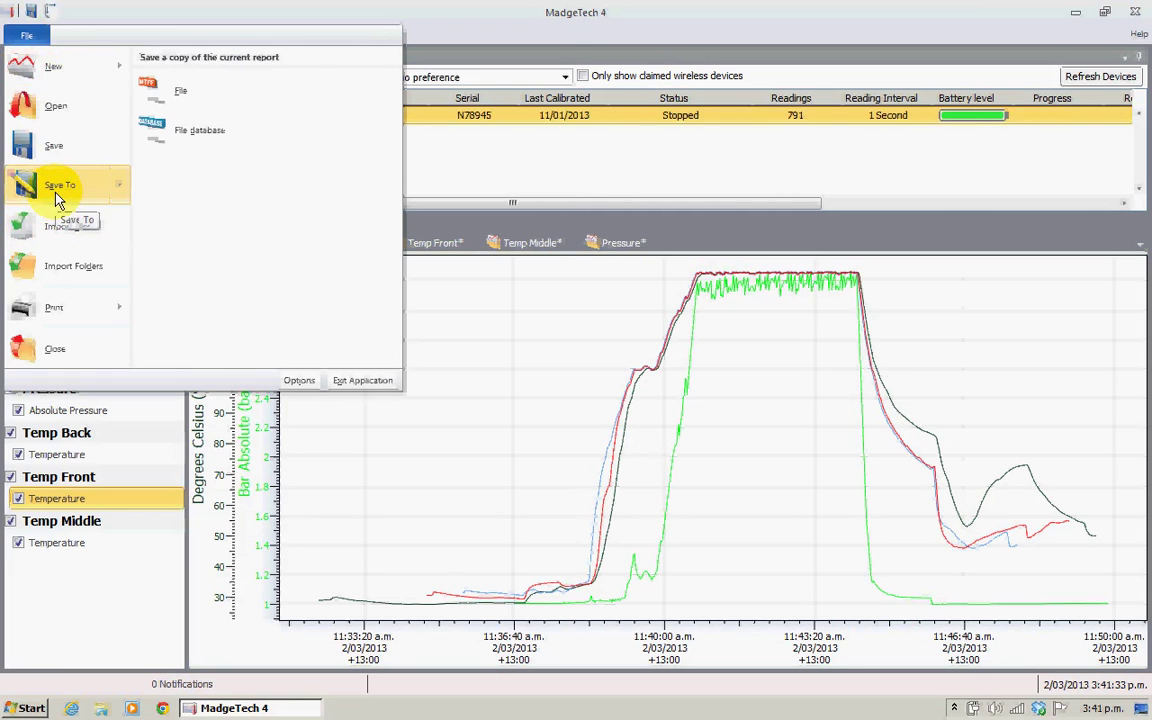
left_click(105, 198)
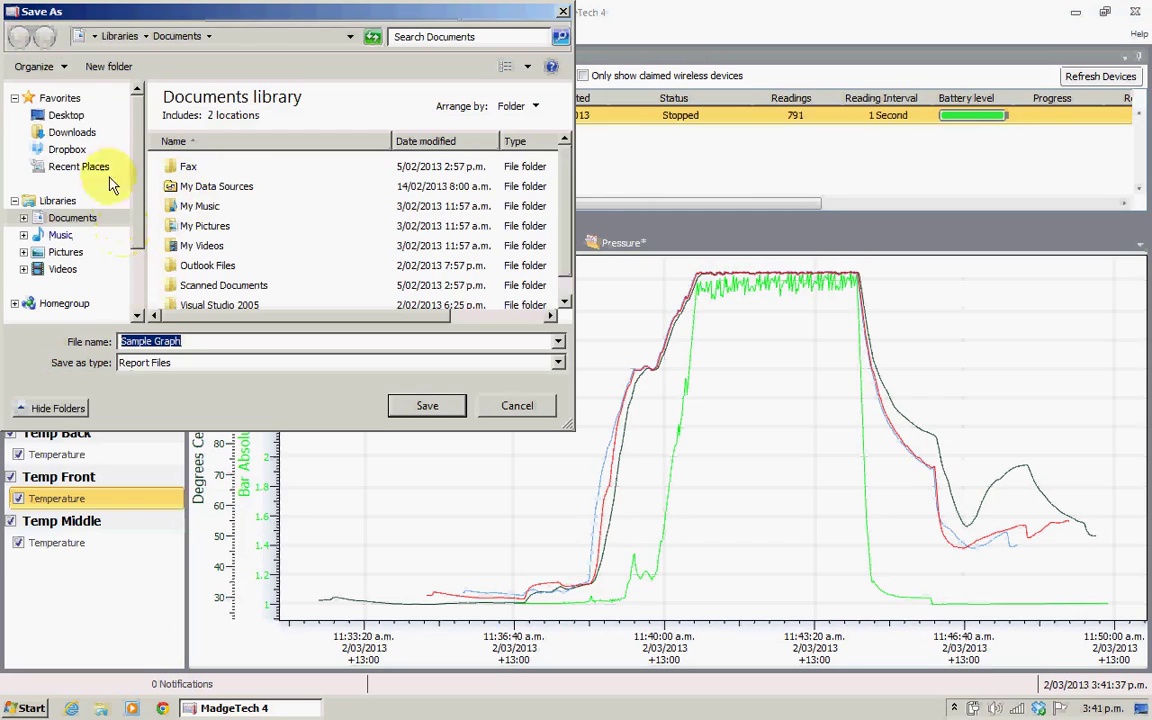
left_click(80, 115)
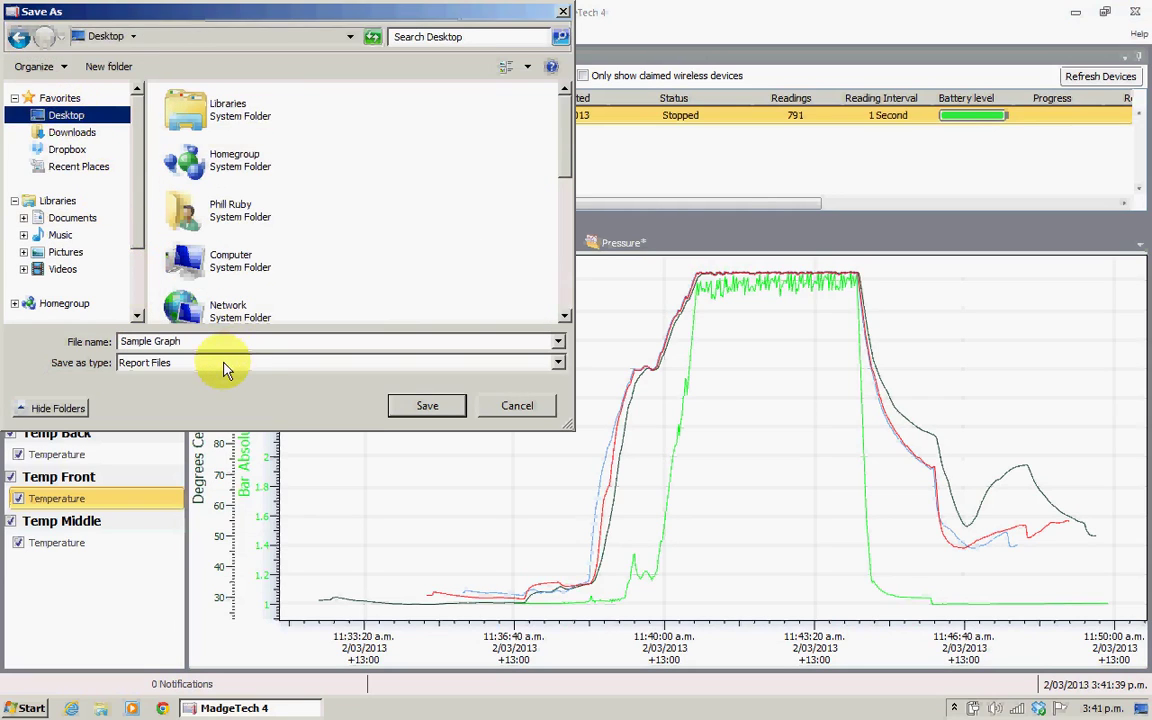
left_click(201, 342)
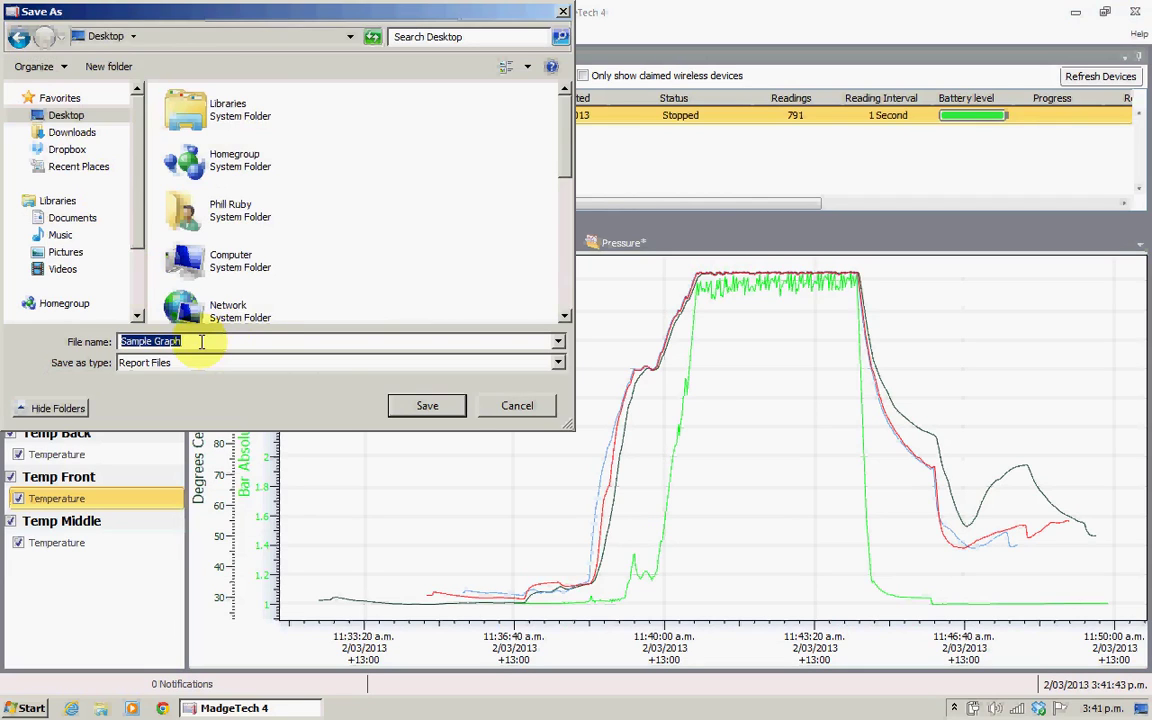
left_click(558, 363)
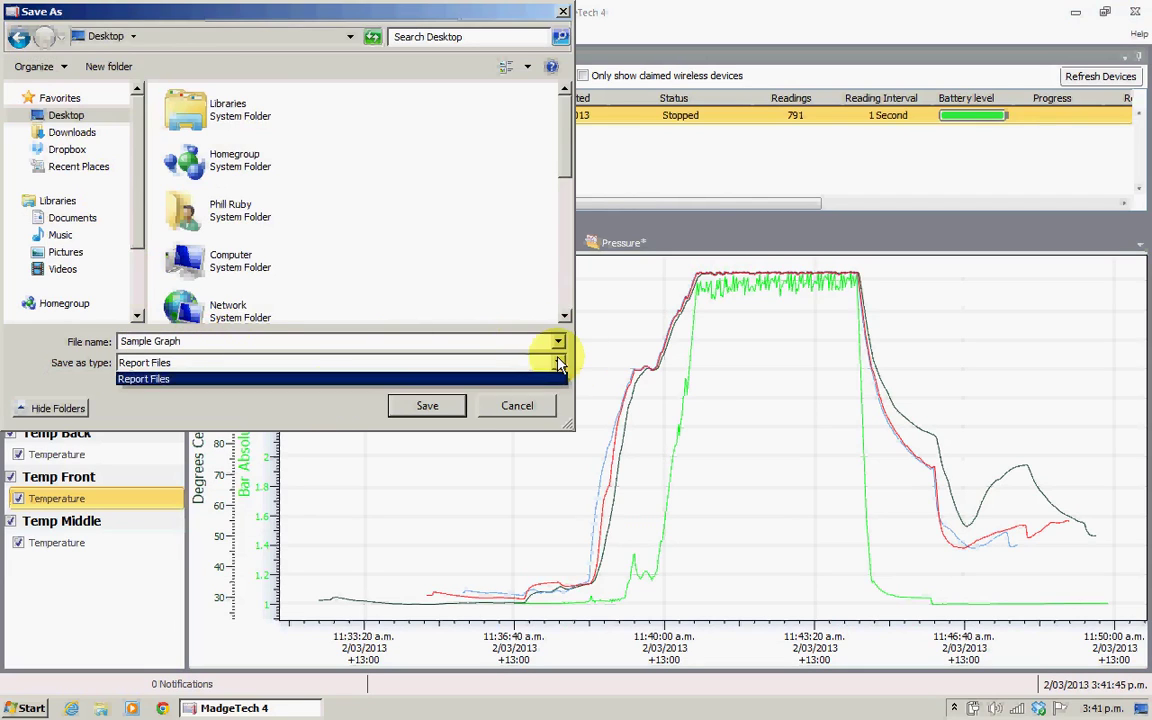
left_click(550, 379)
left_click(428, 410)
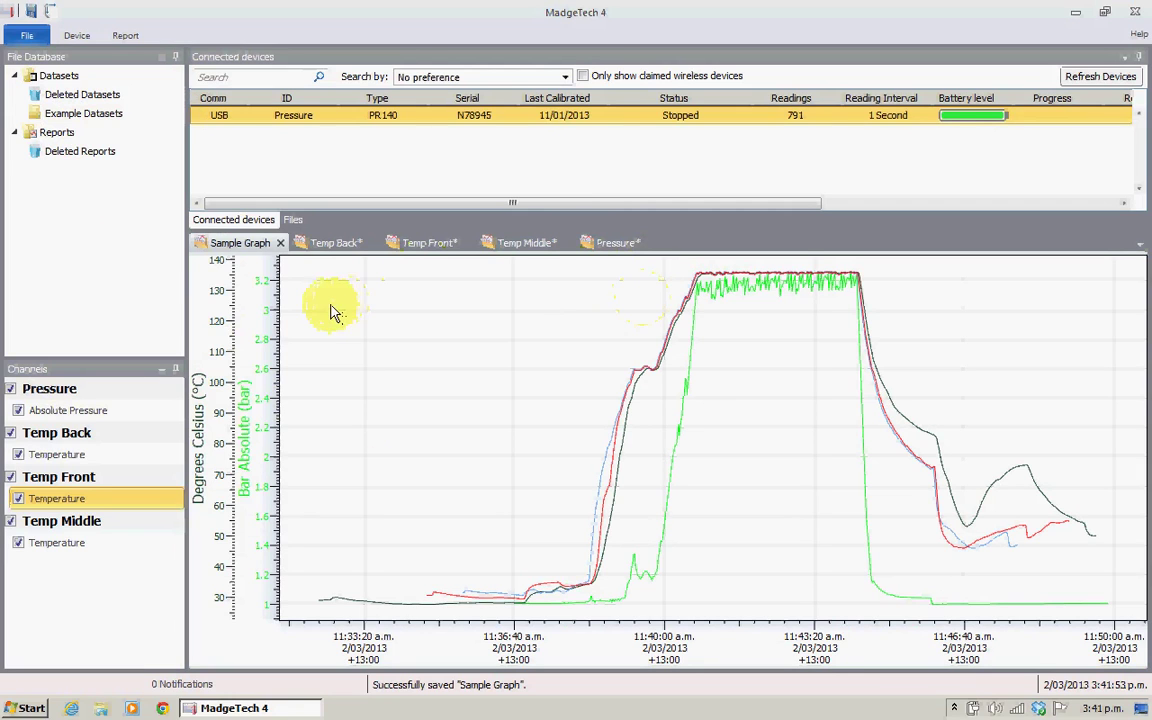
Close the Sample Graph, Temp Back and Temp Middle reports, saving Temp Back and Temp Middle changes
left_click(280, 243)
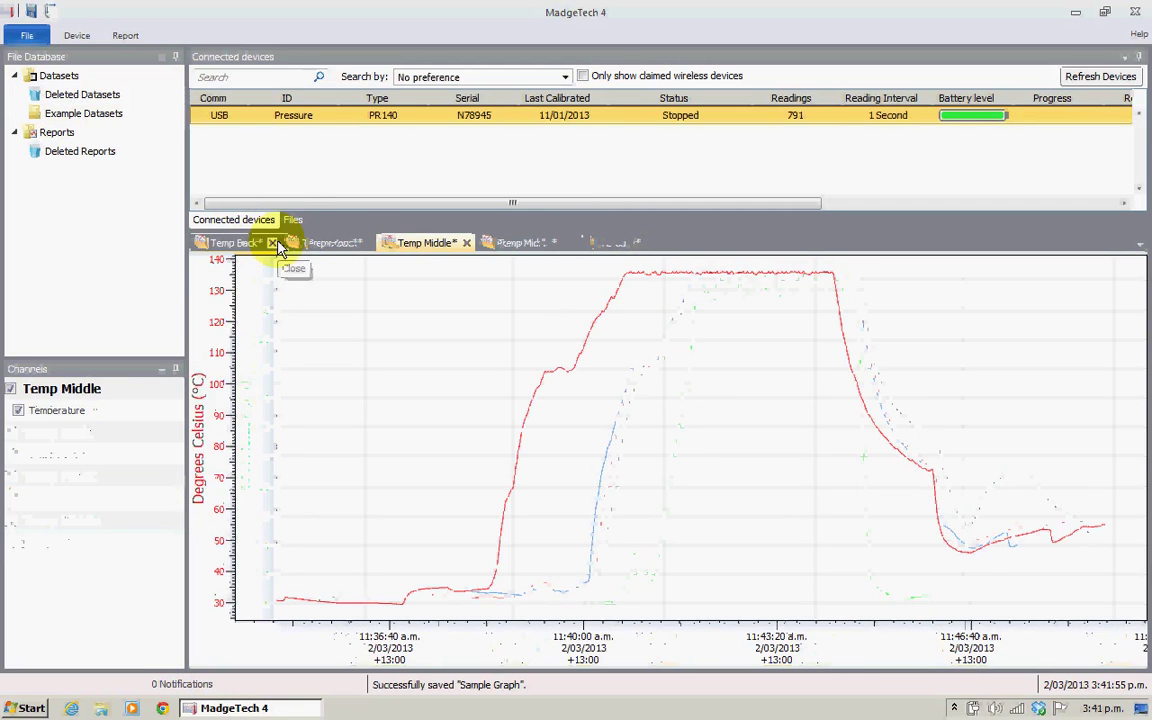
left_click(276, 243)
left_click(512, 401)
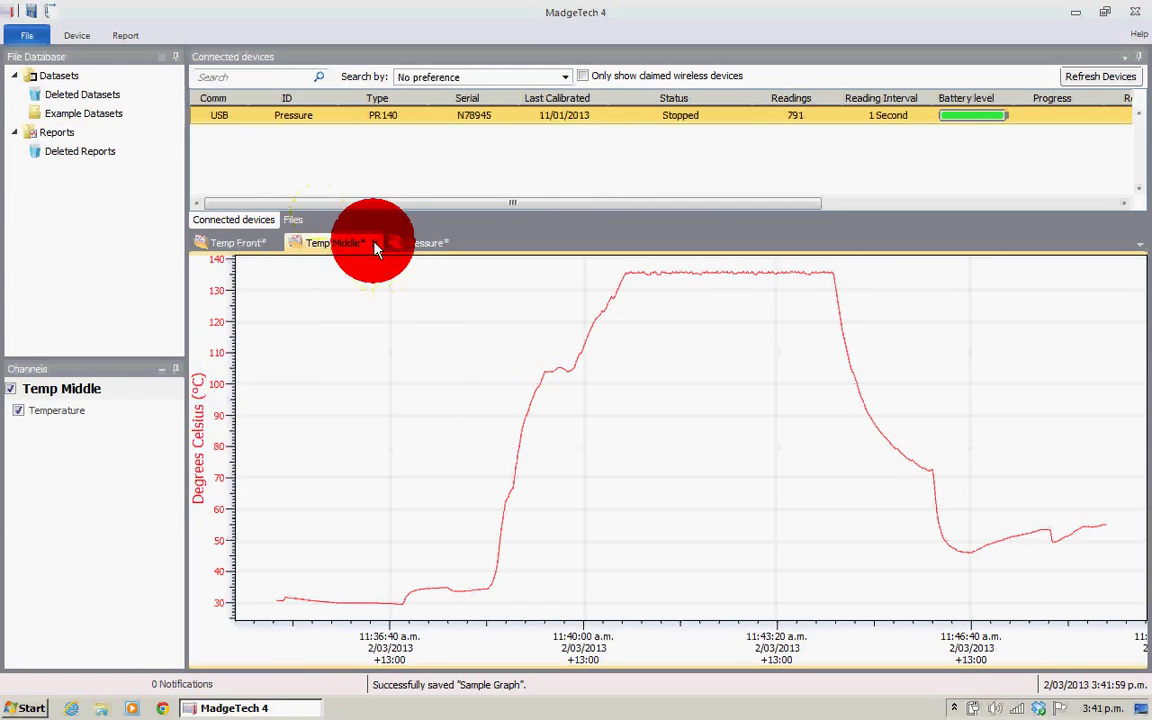
left_click(375, 243)
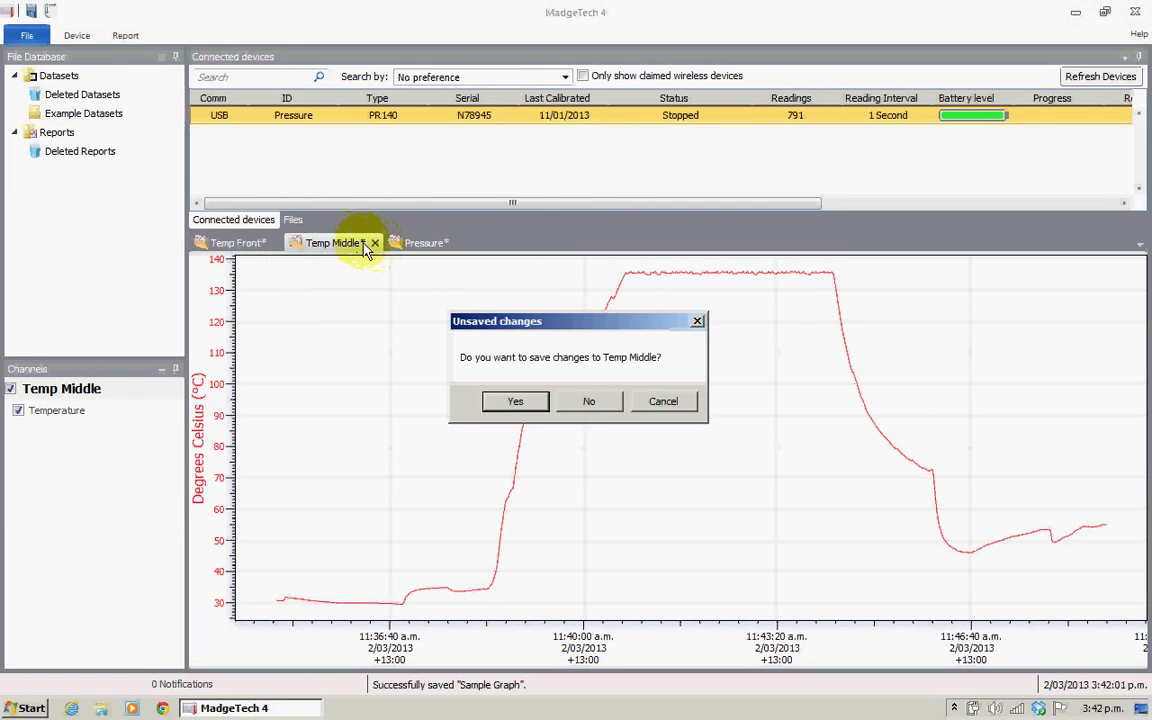
left_click(513, 402)
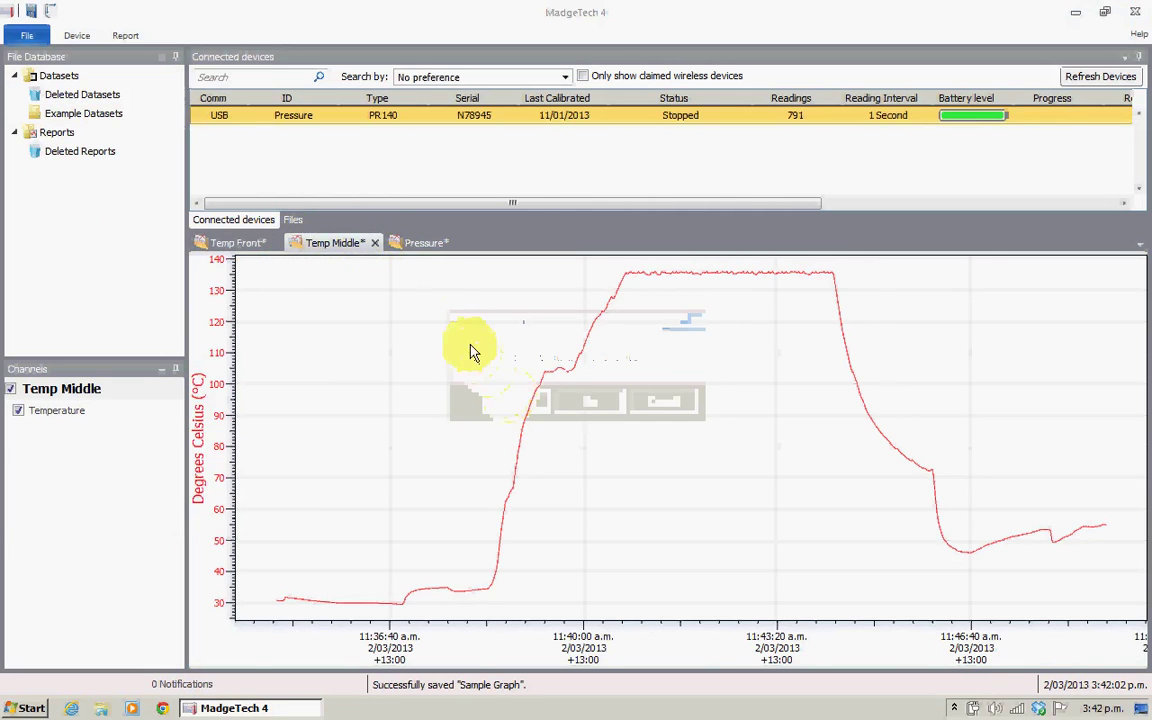
Save and close the Temp Front report, then save and close the Pressure report
left_click(284, 203)
left_click(31, 12)
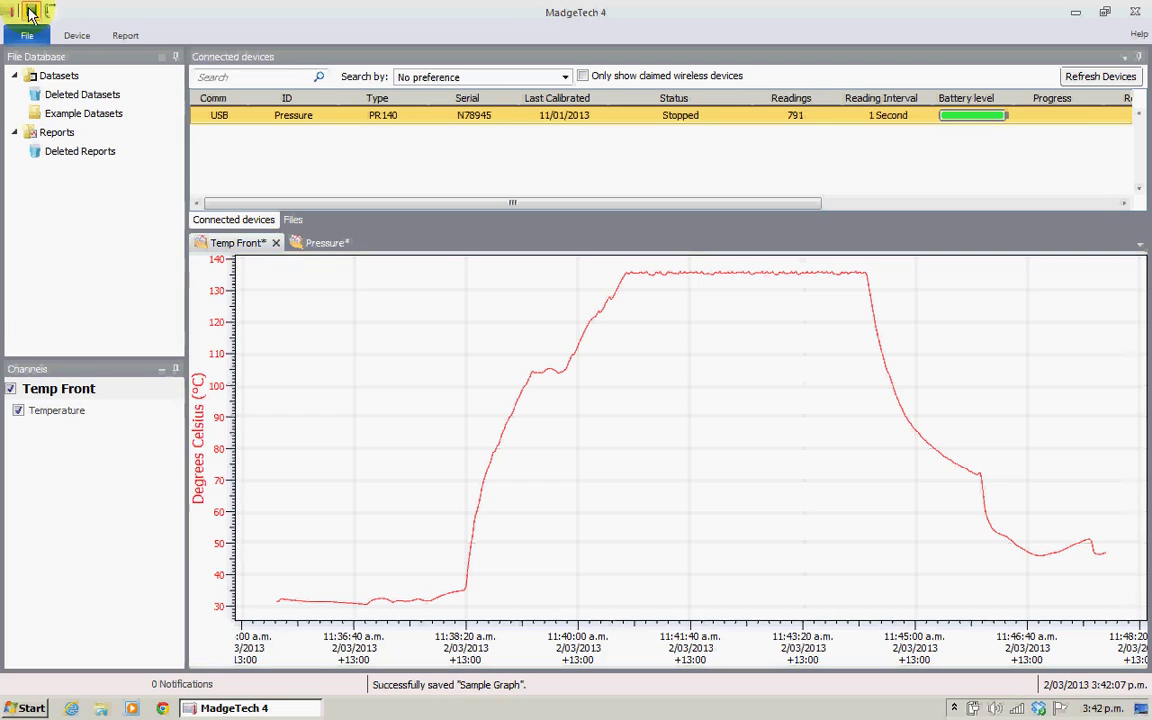
left_click(271, 244)
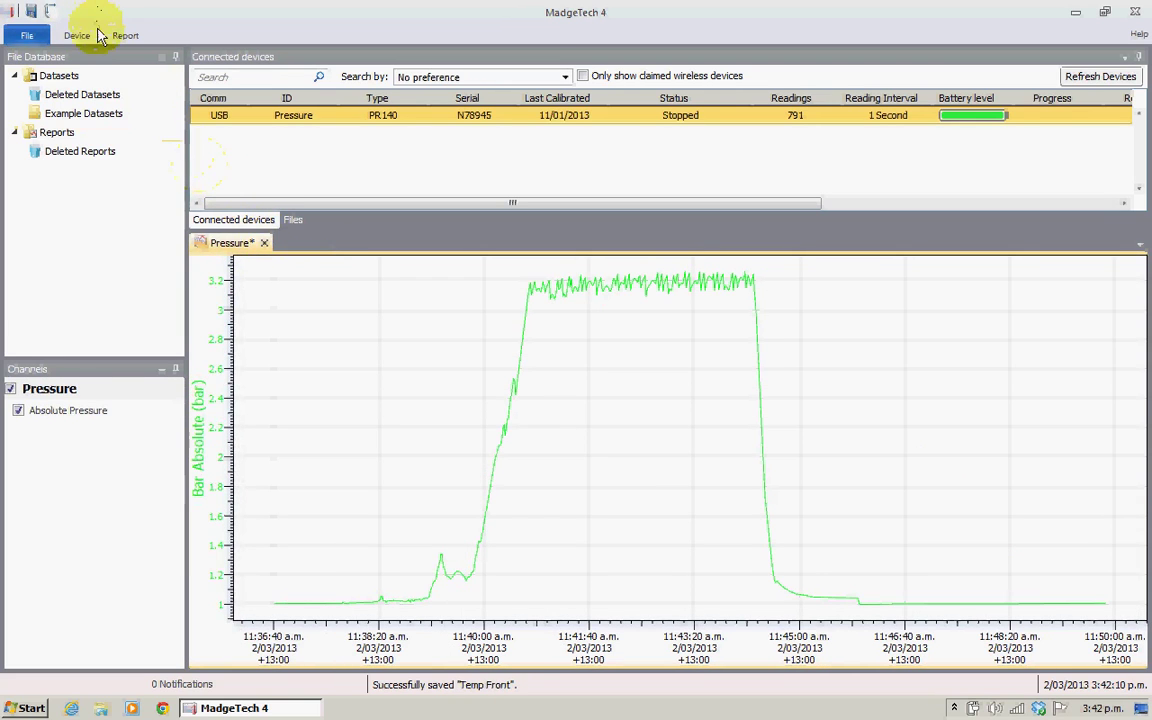
left_click(32, 13)
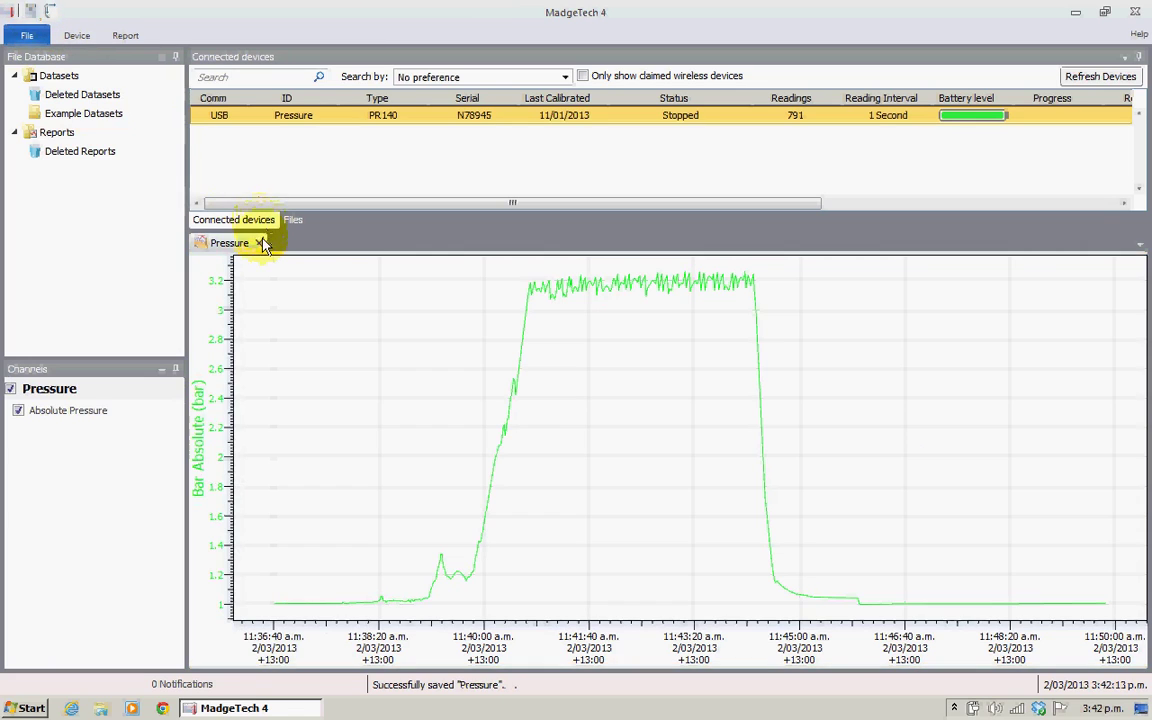
left_click(264, 243)
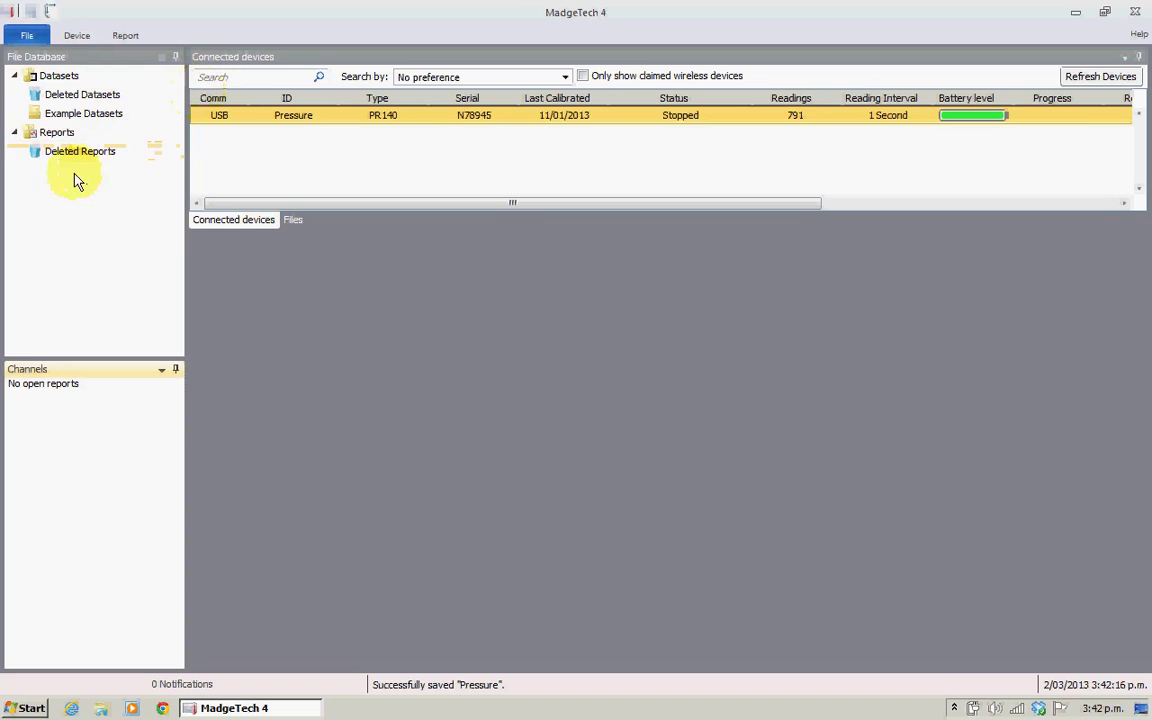
Open the Sample Graph report file from the Desktop and give it the title 'Sample Graph'
left_click(58, 136)
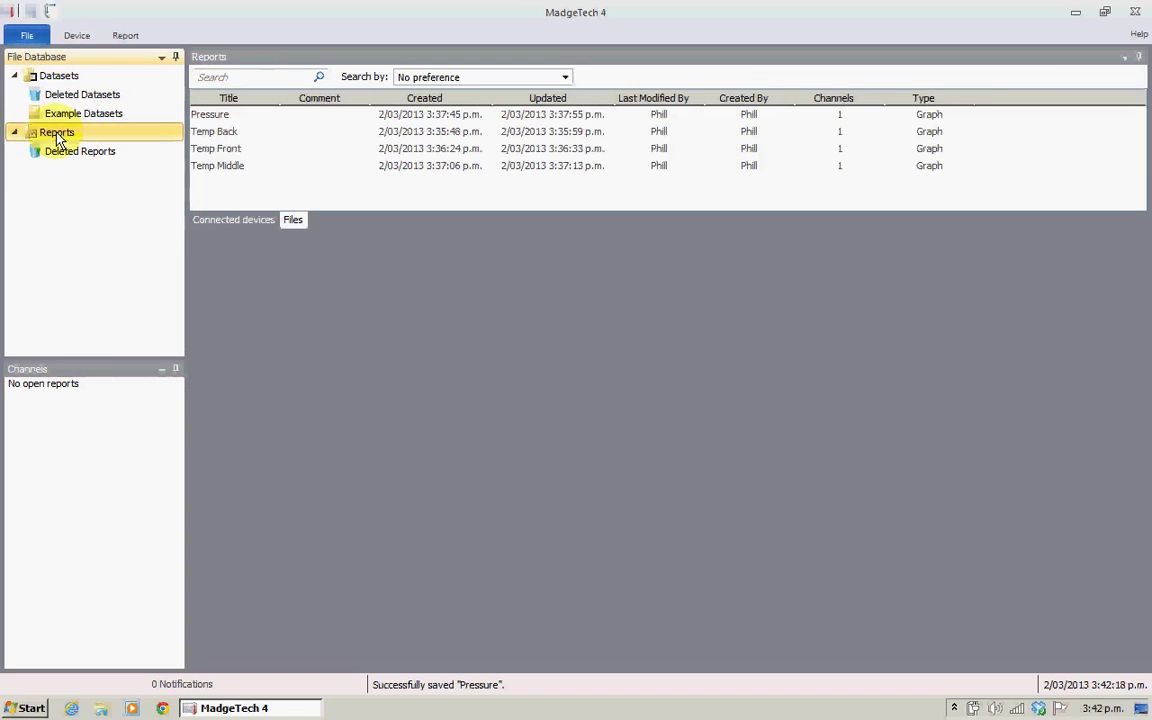
left_click(27, 40)
left_click(57, 107)
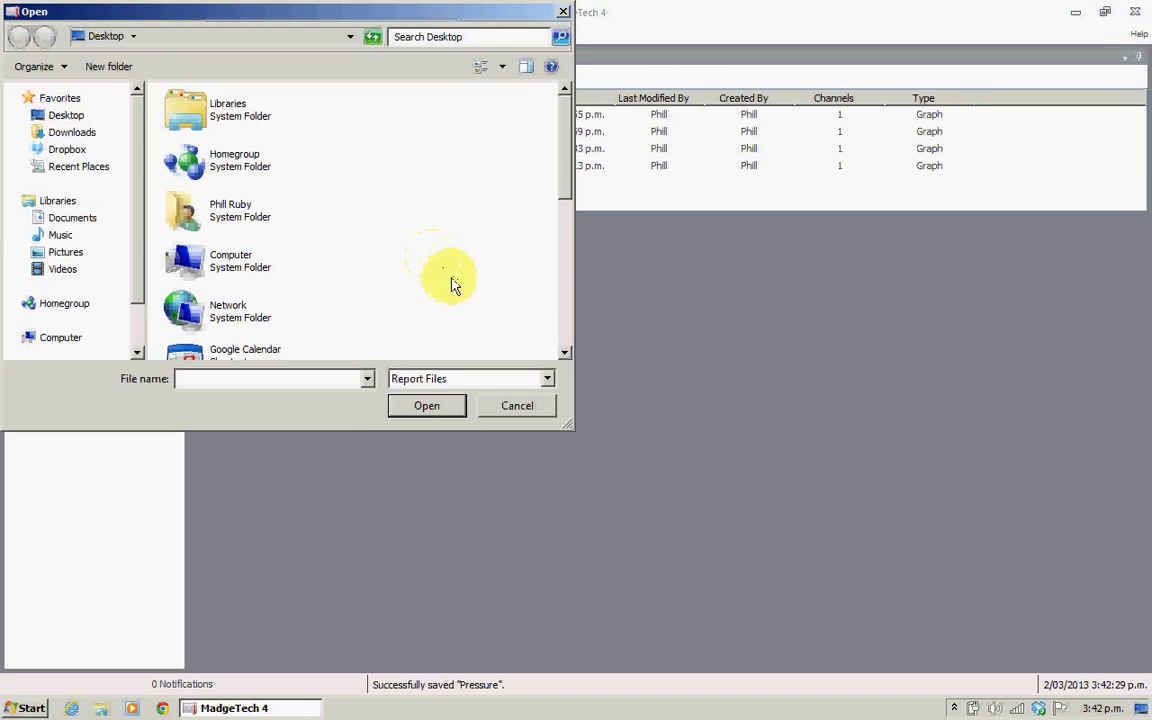
left_click(566, 316)
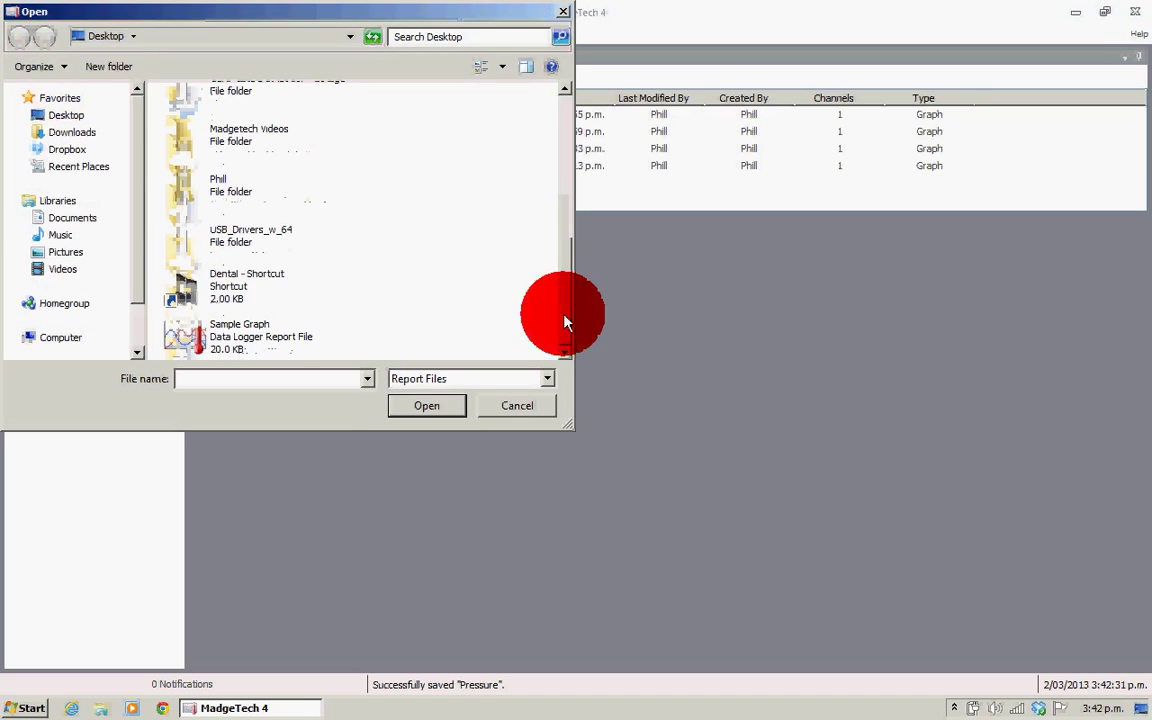
left_click(231, 342)
left_click(422, 405)
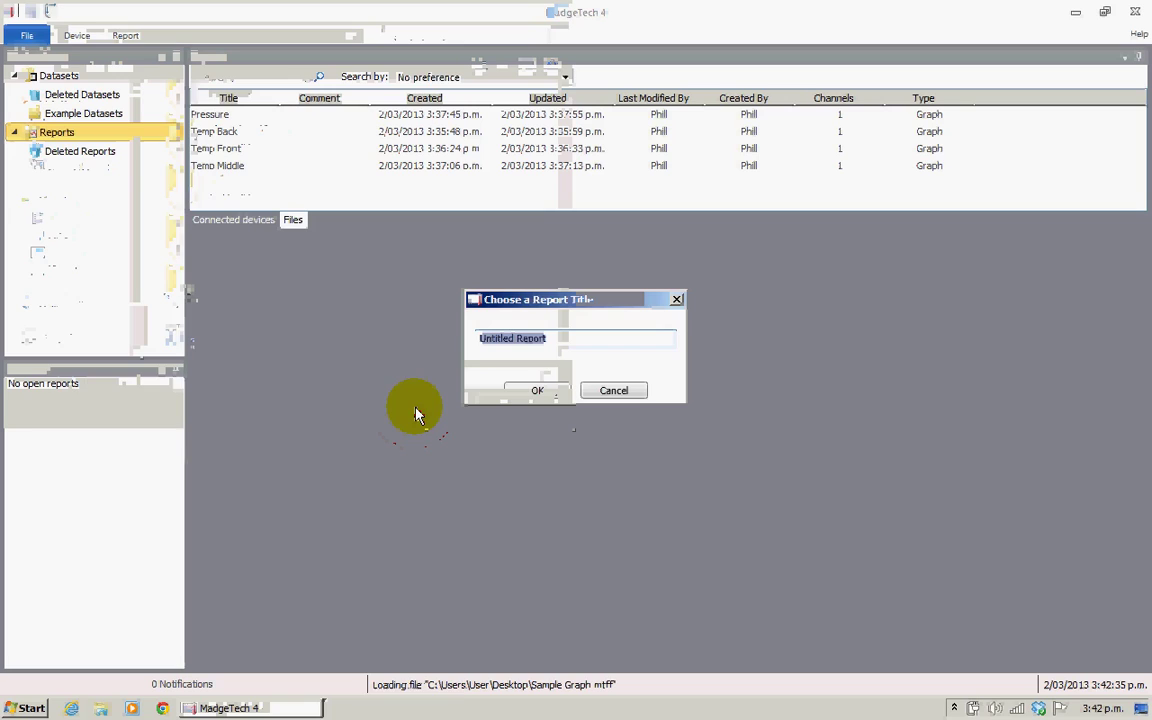
left_click(537, 389)
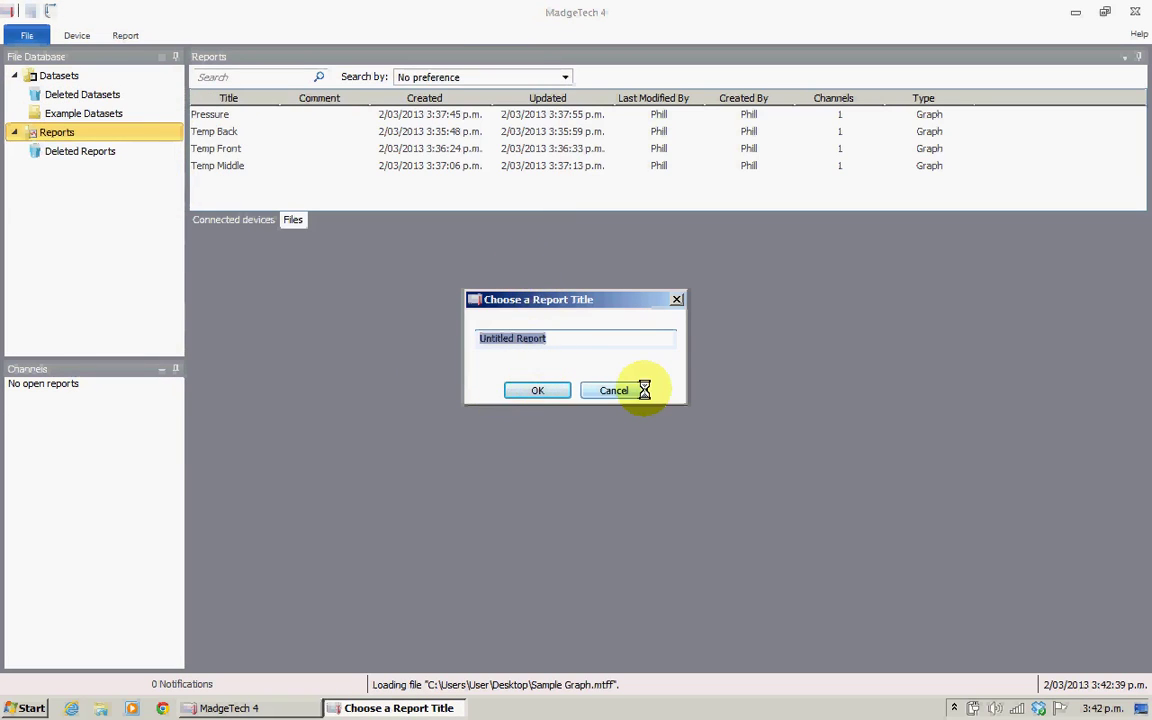
type("S")
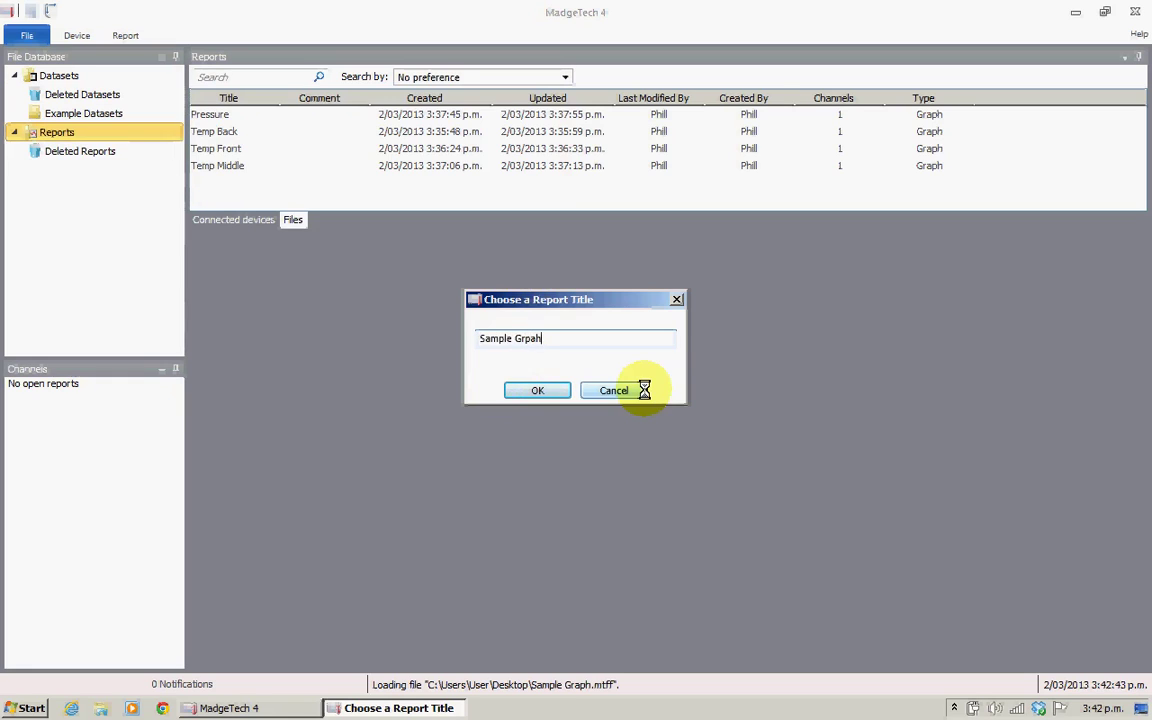
type("ample Graph")
key("Return")
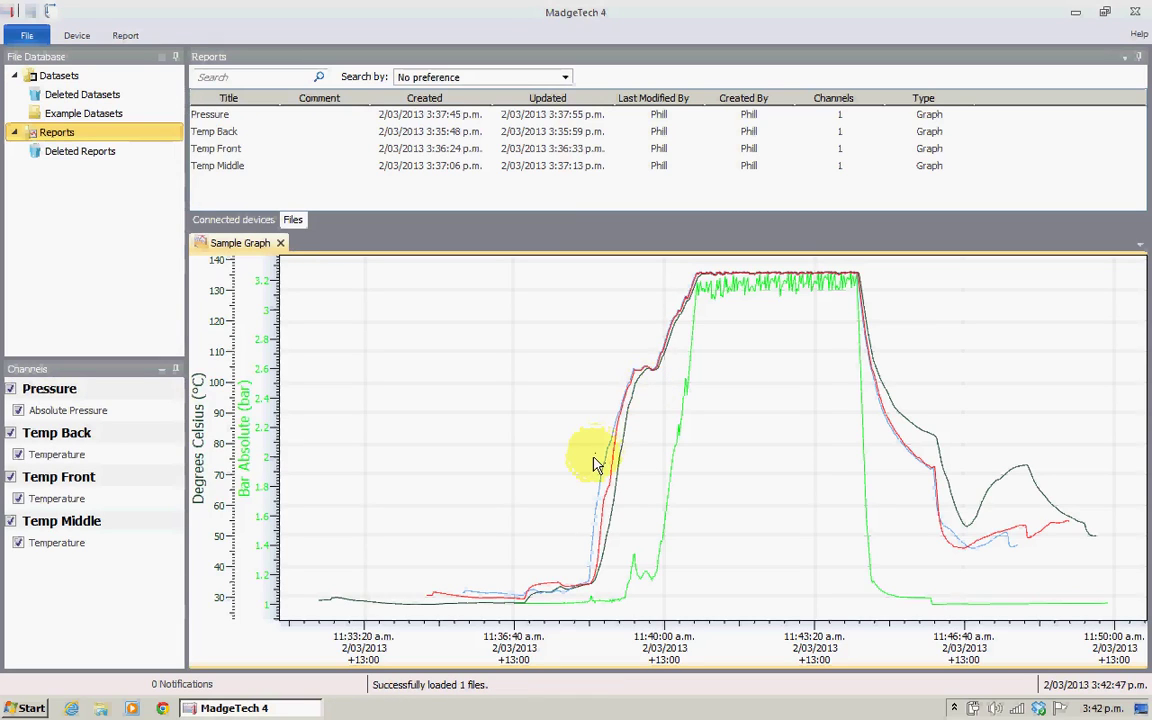
left_click(24, 37)
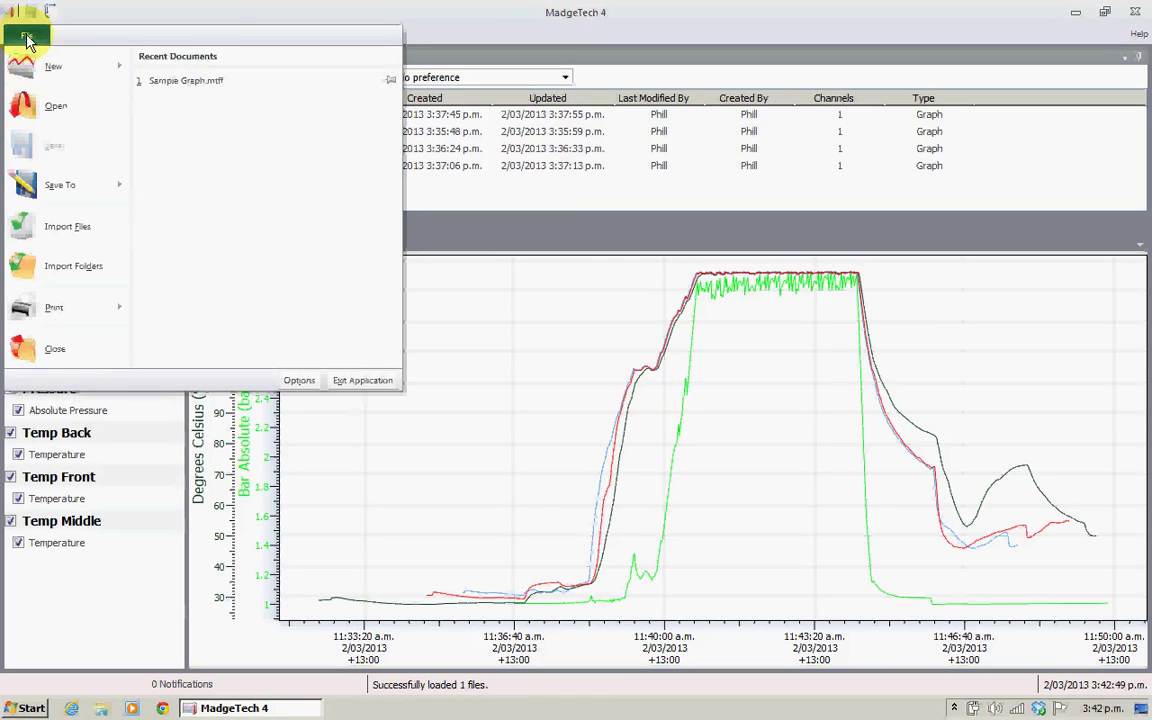
mouse_move(120, 322)
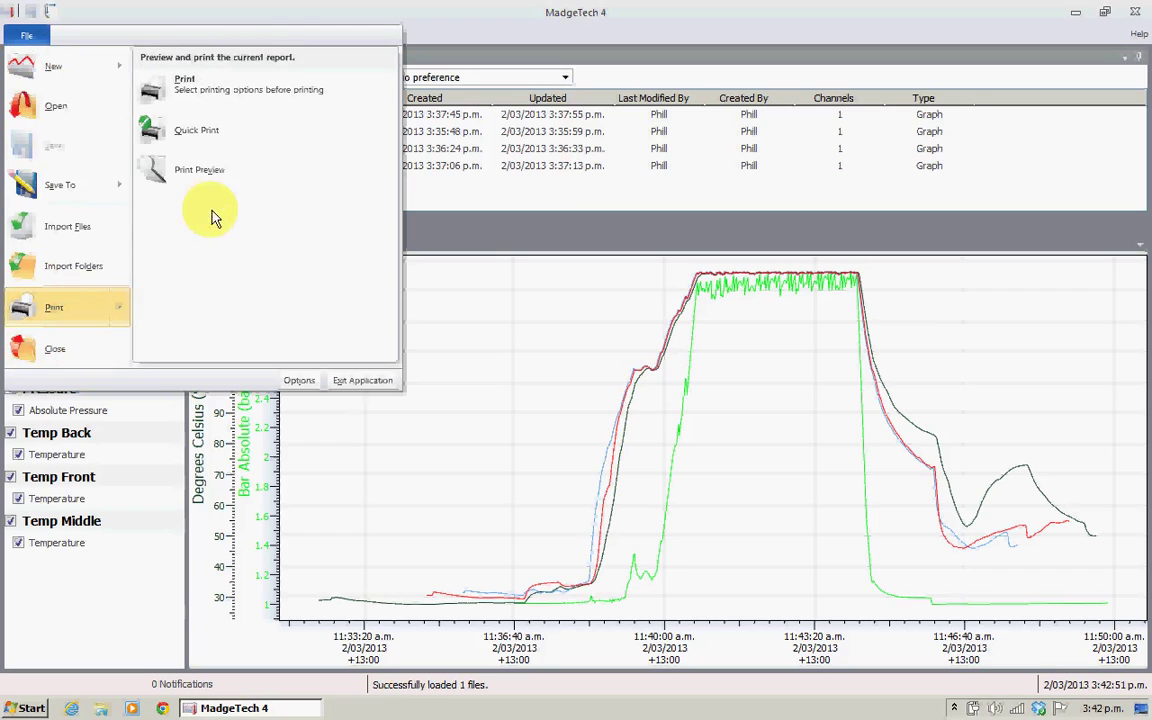
left_click(226, 174)
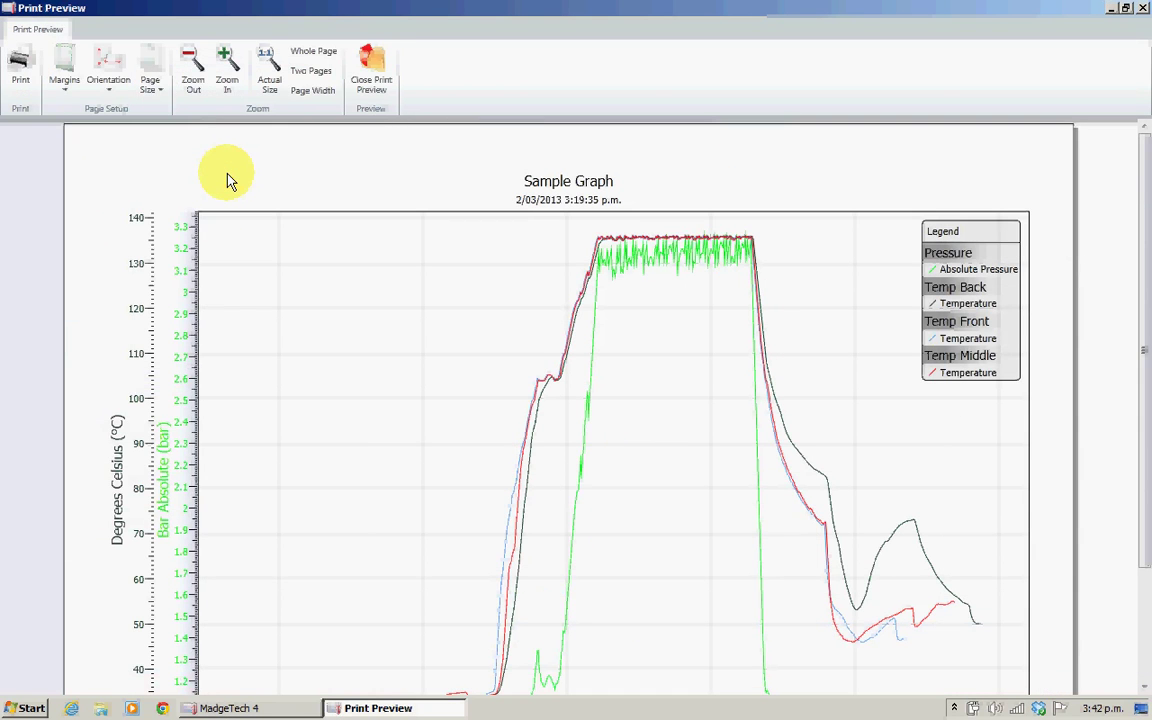
left_click(375, 88)
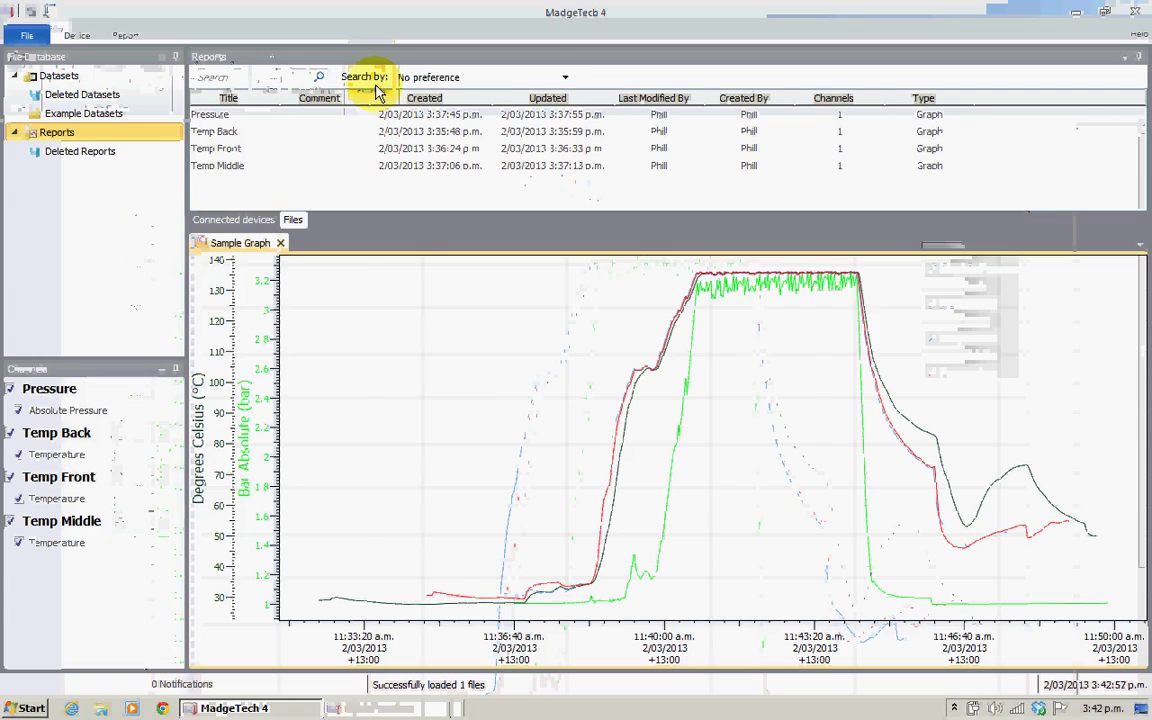